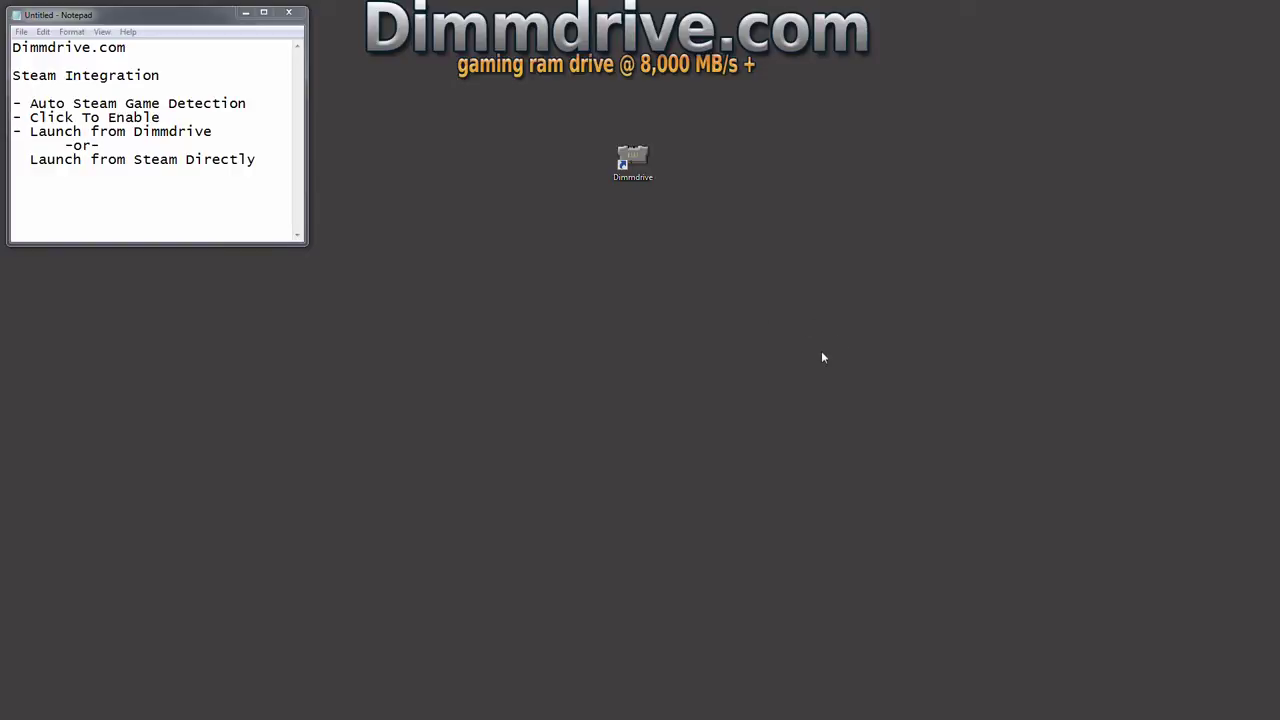
# Open Dimmdrive, scroll the Steam Games strip to Torchlight II, and select the drive size field
pyautogui.moveTo(855, 329); pyautogui.dragTo(434, 552)
pyautogui.click(623, 163)
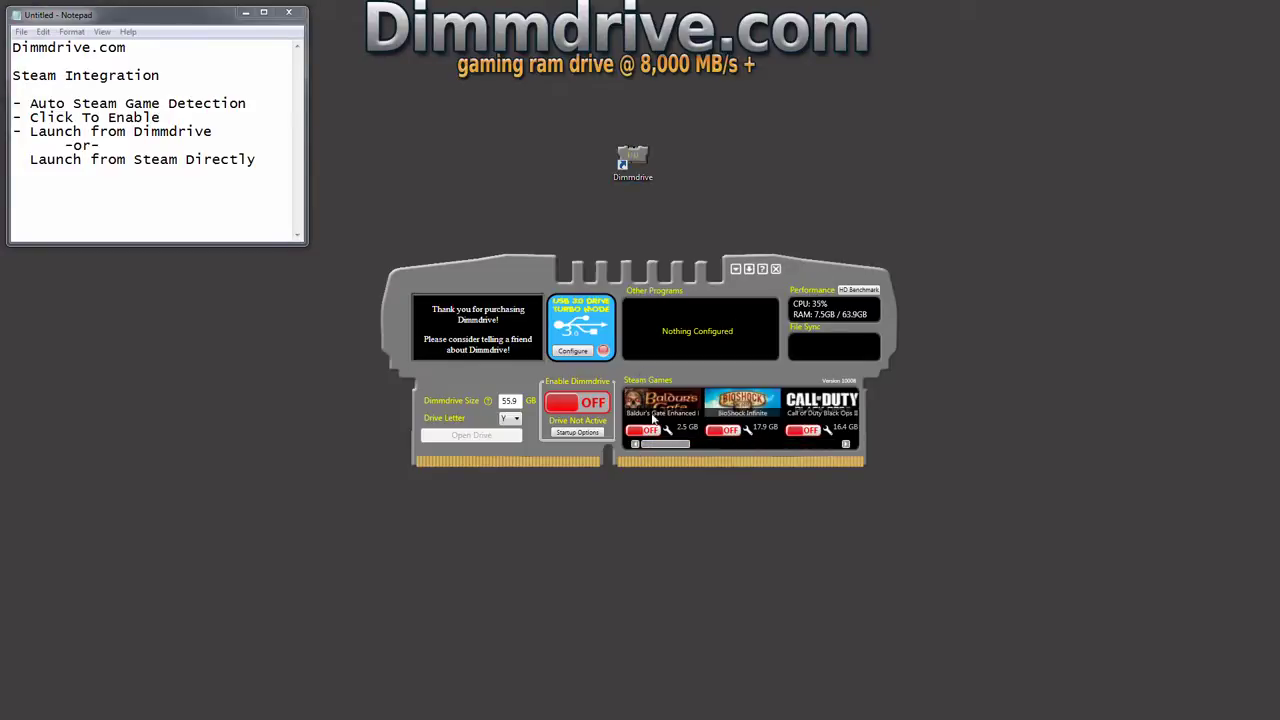
pyautogui.moveTo(652, 450)
pyautogui.mouseDown()
pyautogui.moveTo(835, 453)
pyautogui.moveTo(629, 458)
pyautogui.mouseUp()
pyautogui.moveTo(663, 457); pyautogui.dragTo(849, 452)
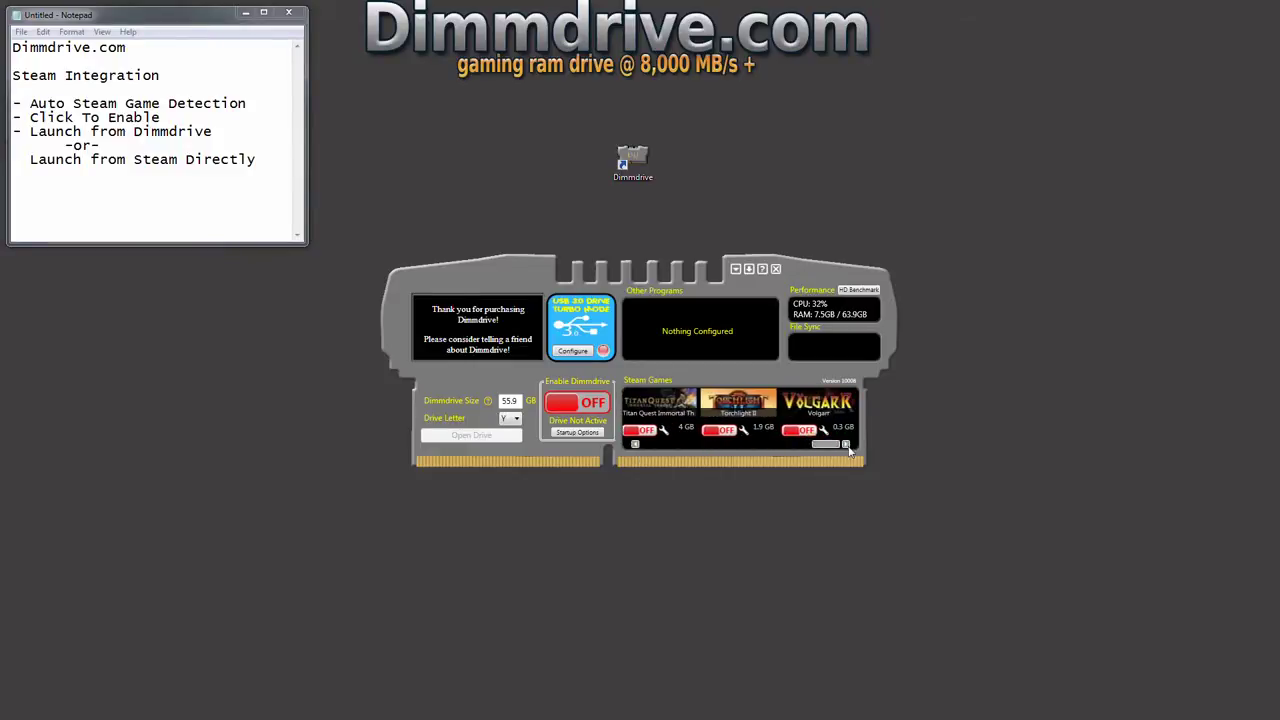
pyautogui.click(516, 400)
# Set Torchlight2.exe as Torchlight II's executable so the game runs from the 5 GB RAM drive
pyautogui.click(718, 434)
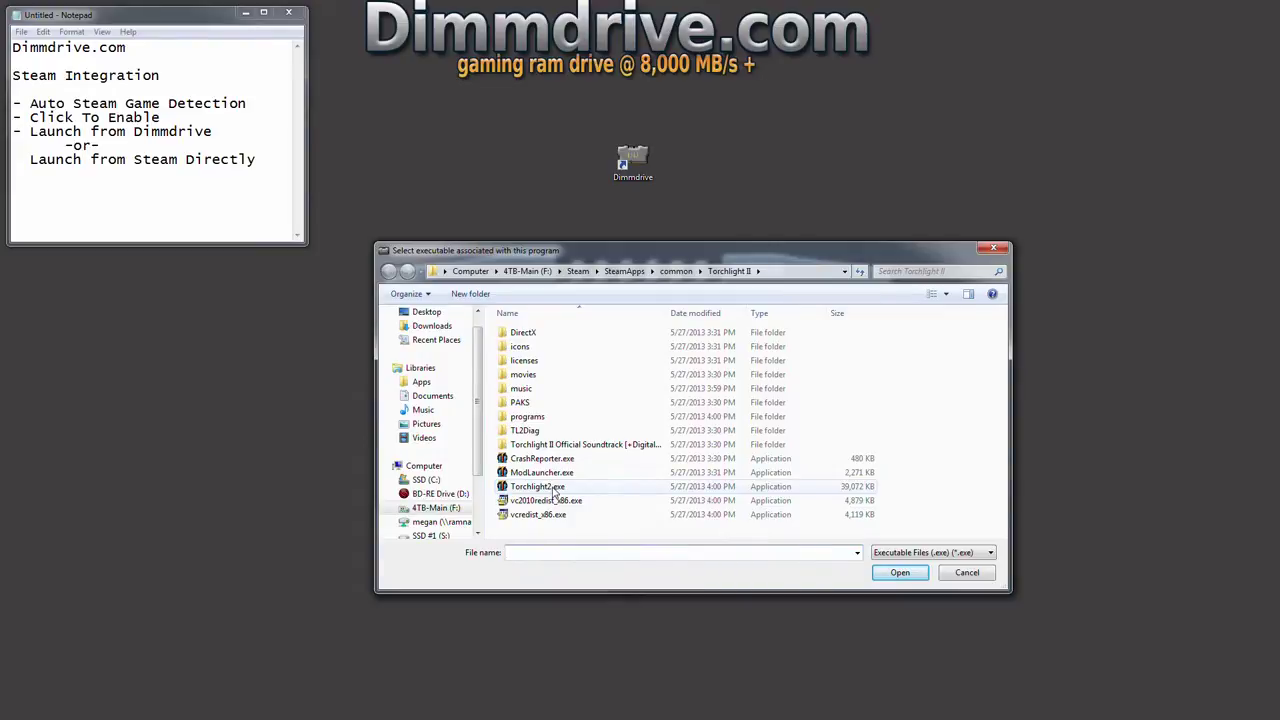
pyautogui.doubleClick(554, 488)
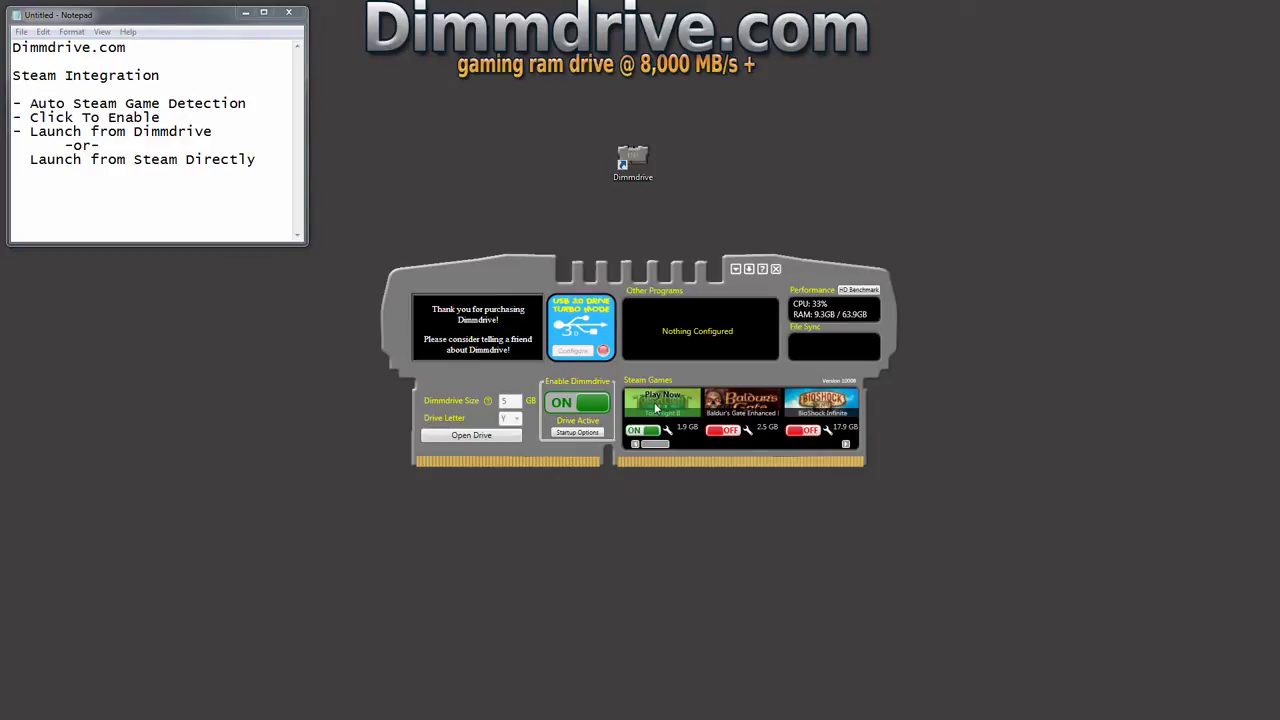
# Launch Torchlight II from its Play Now tile and launcher, then close the game window
pyautogui.click(658, 403)
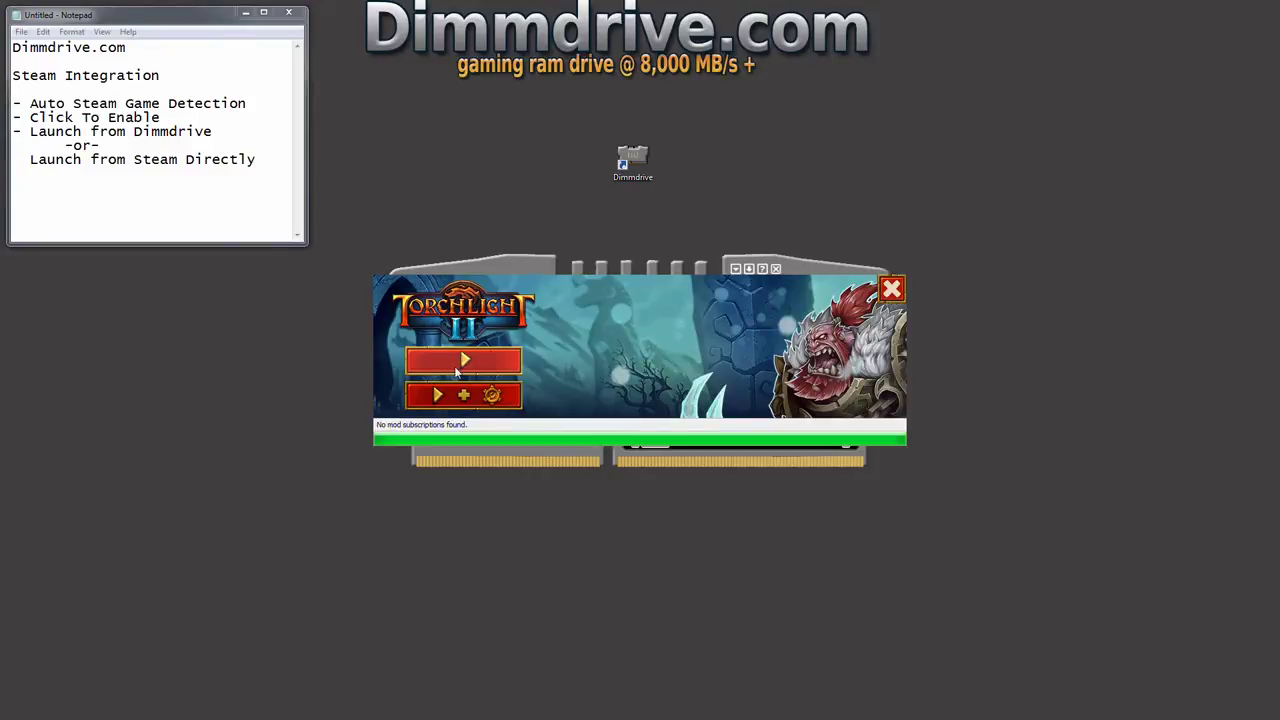
pyautogui.click(463, 362)
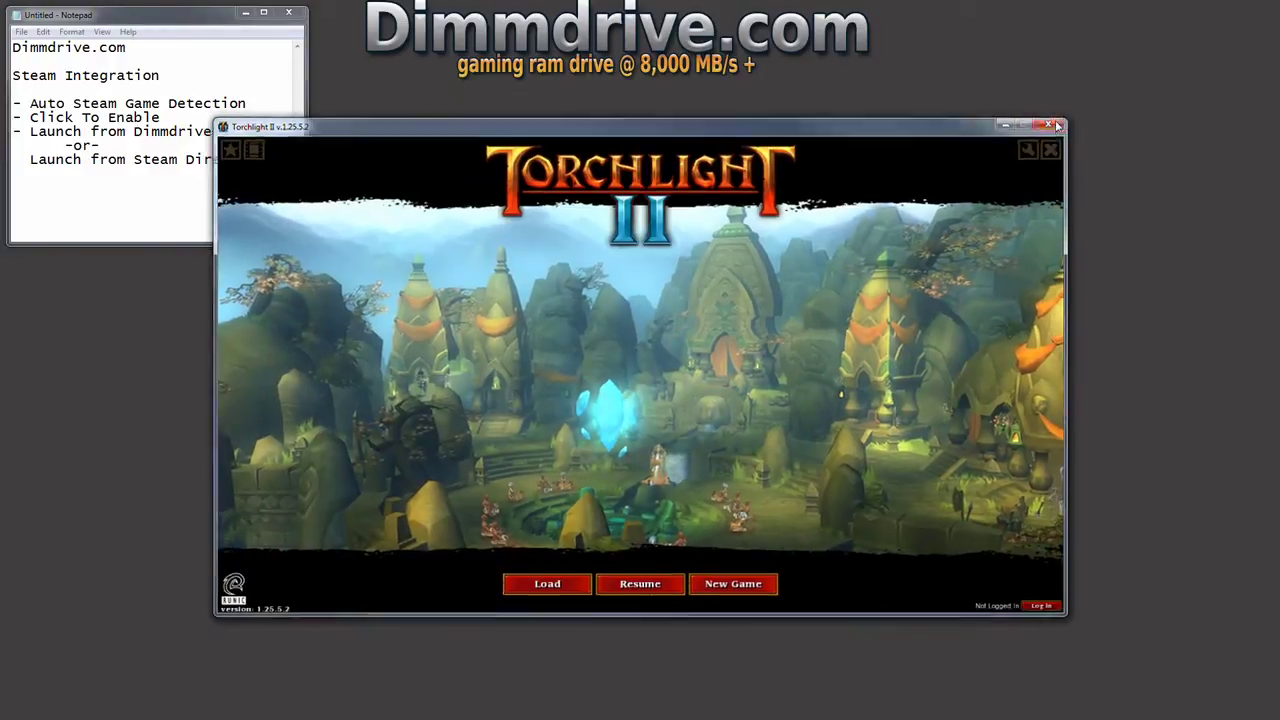
pyautogui.click(1053, 121)
pyautogui.moveTo(689, 414)
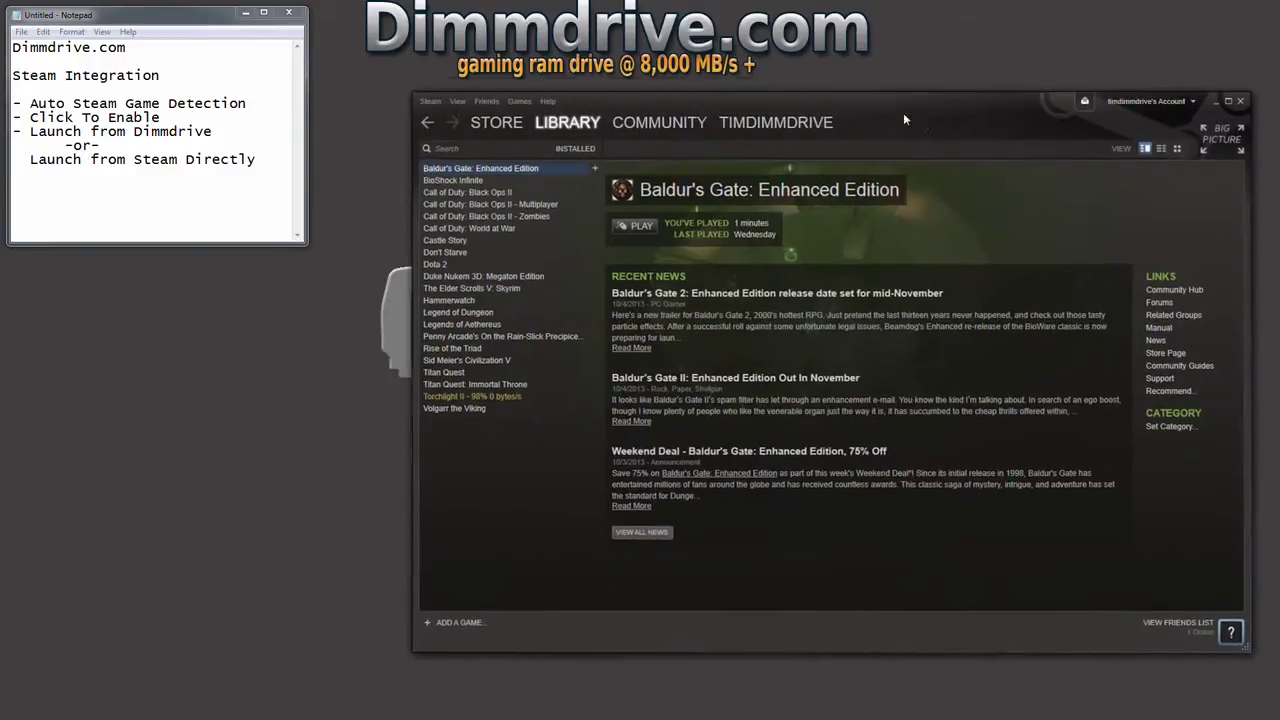
# Launch Torchlight II from its Steam Library page and launcher, then close the game
pyautogui.moveTo(903, 112); pyautogui.dragTo(715, 100)
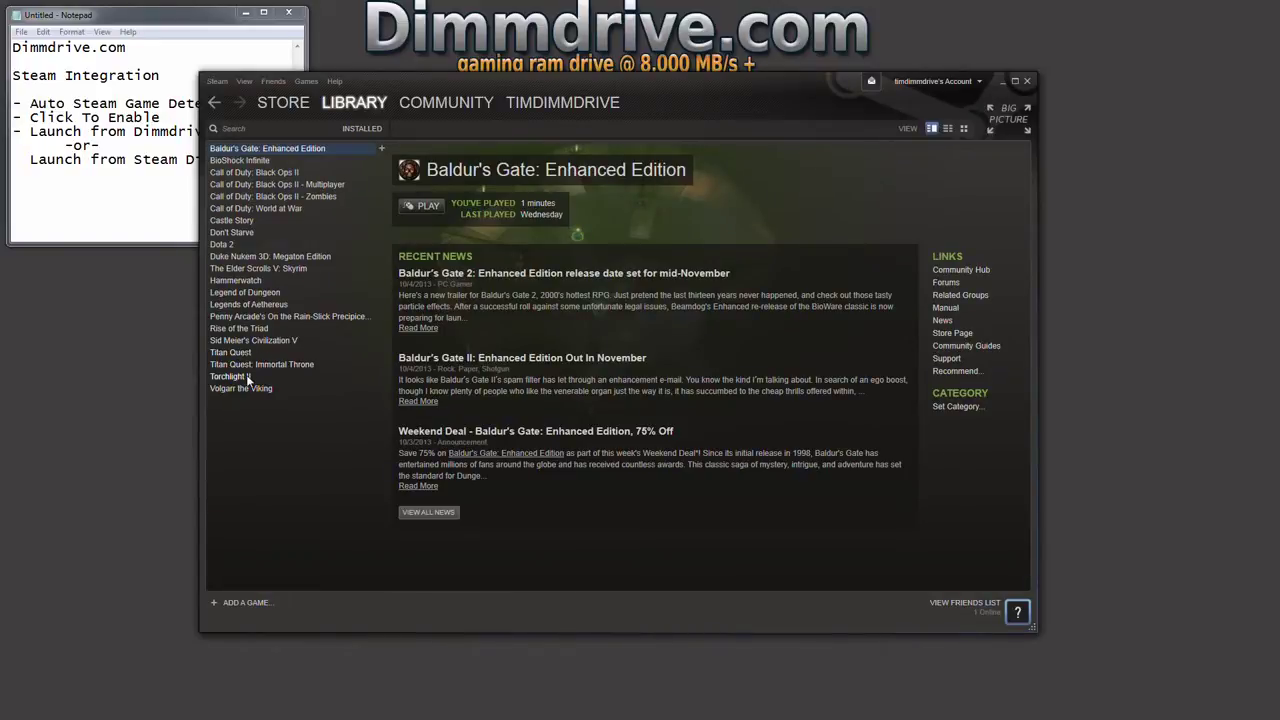
pyautogui.click(246, 376)
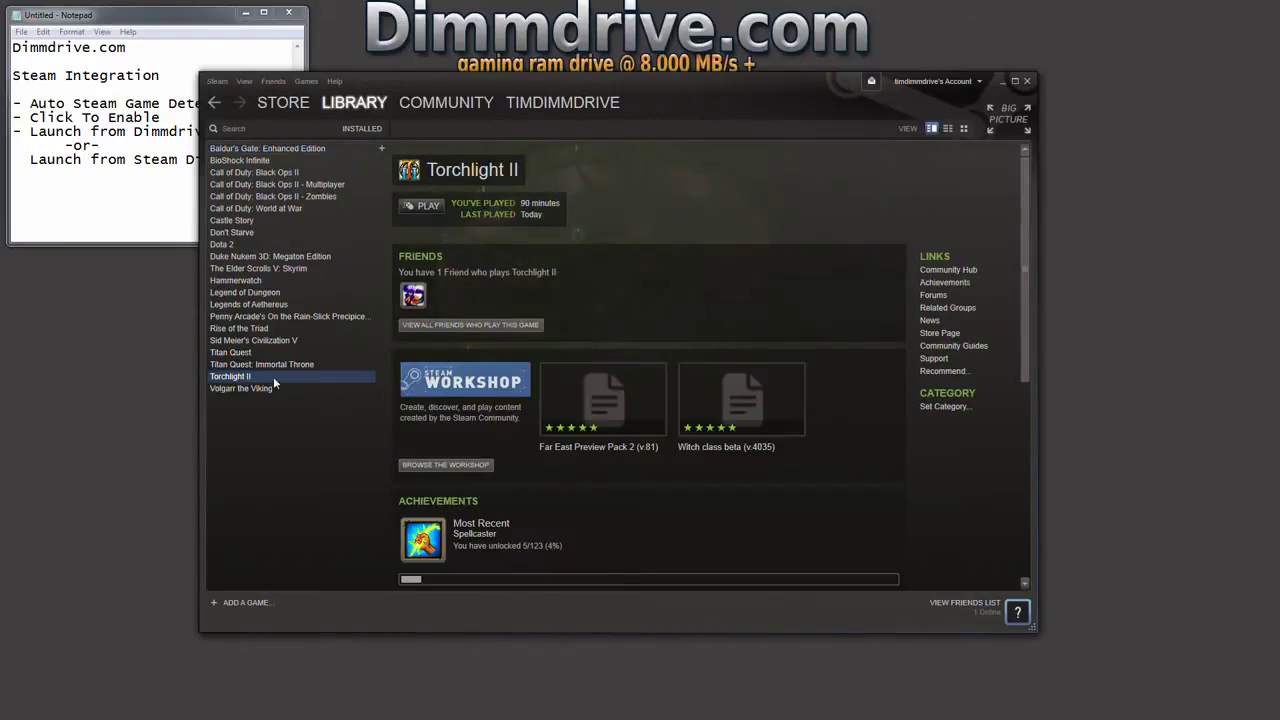
pyautogui.click(424, 206)
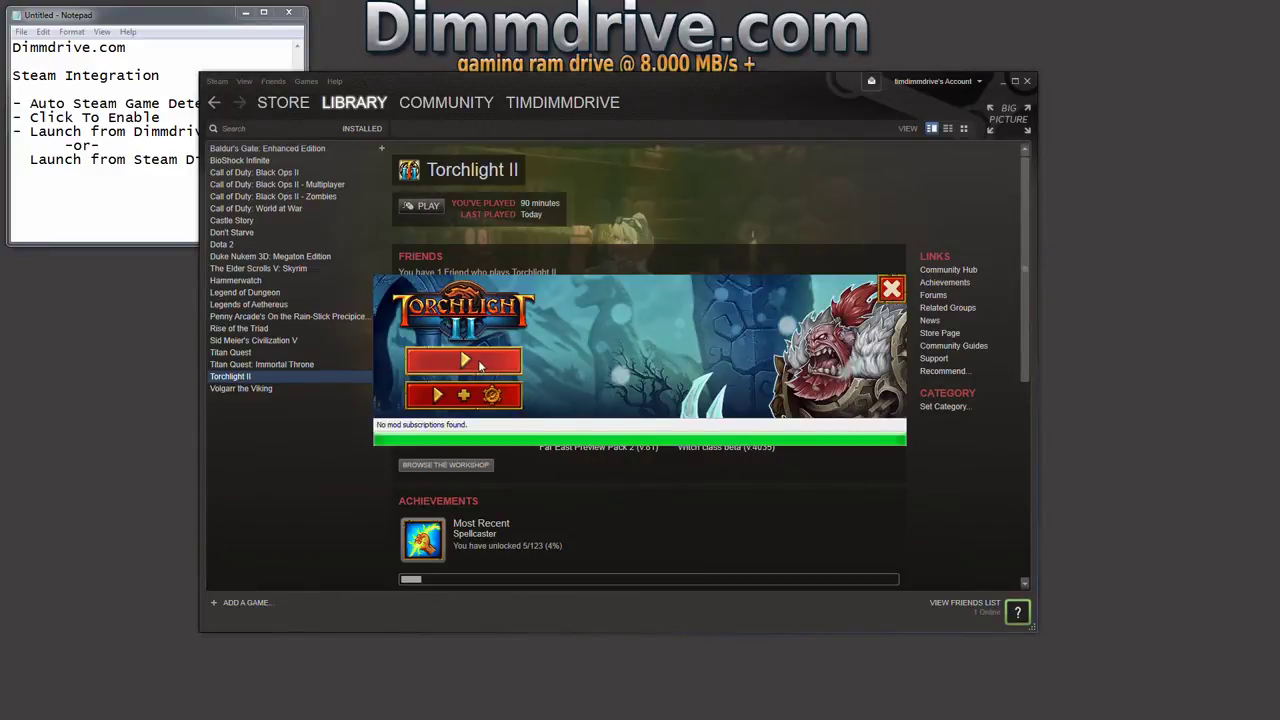
pyautogui.click(480, 367)
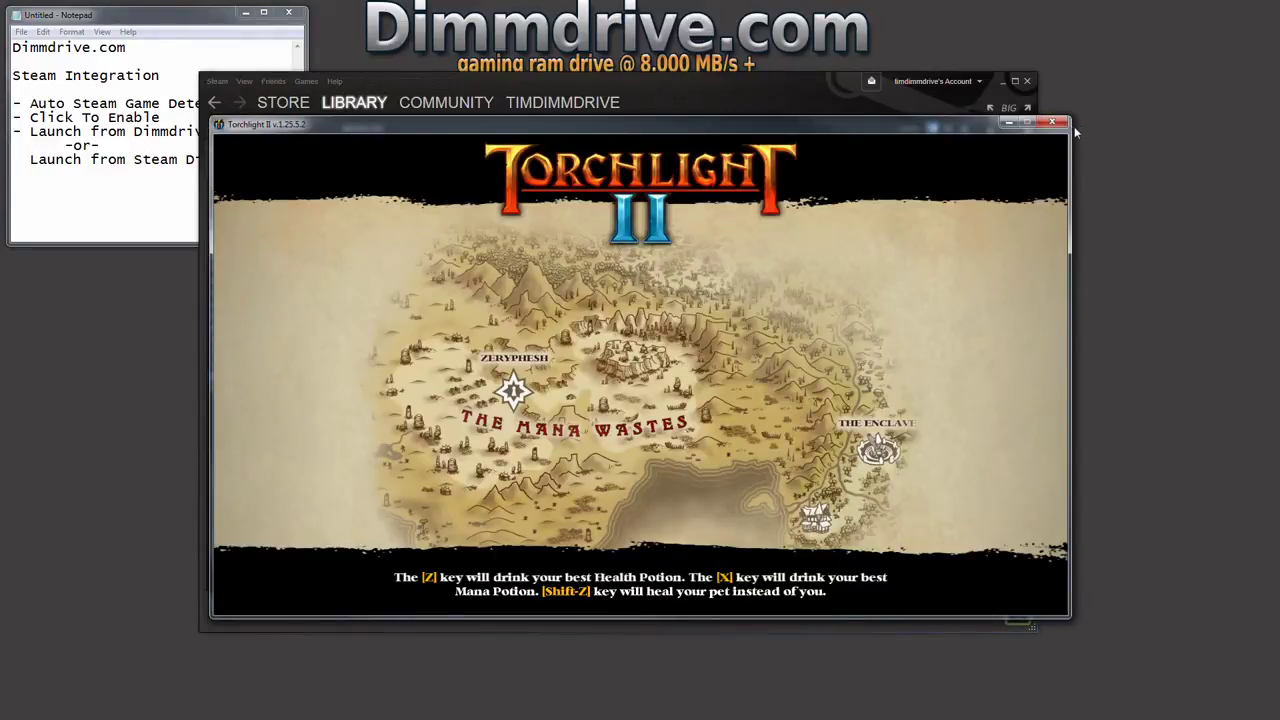
pyautogui.click(1052, 122)
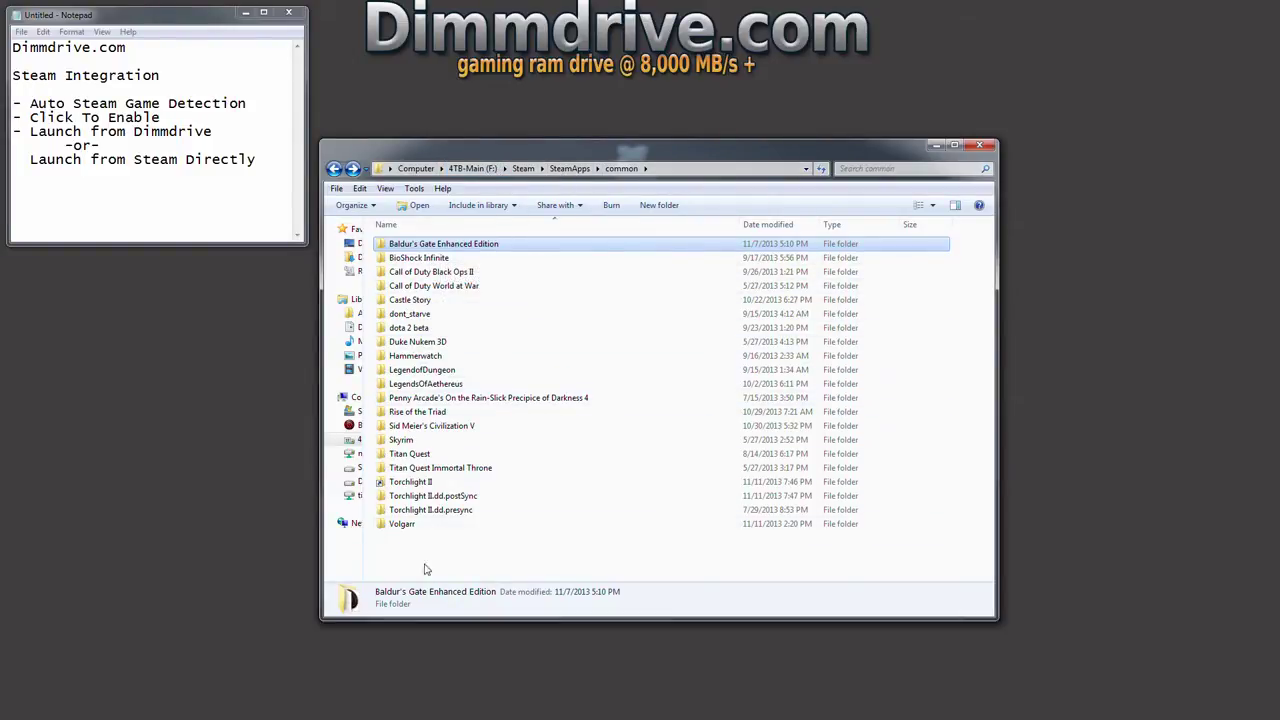
# Verify the Torchlight II folder's shortcut targets drive Y:, cancel its properties, and minimise Explorer
pyautogui.rightClick(416, 488)
pyautogui.click(457, 473)
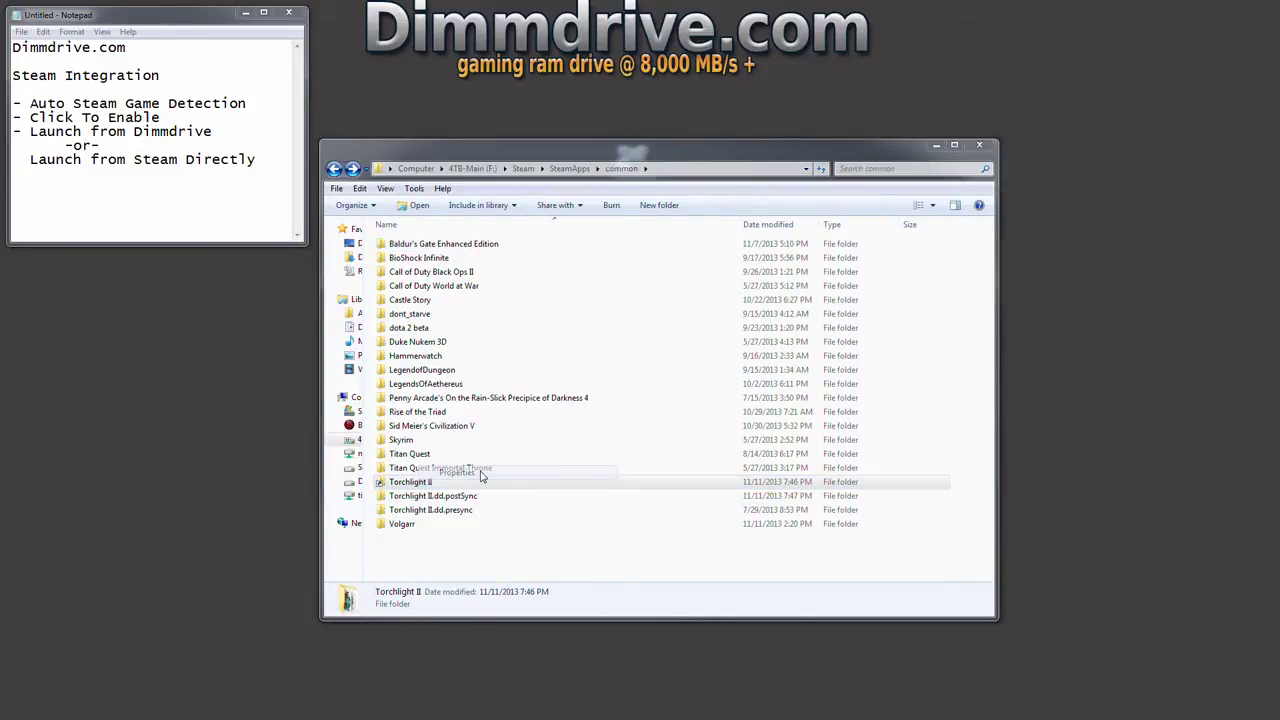
pyautogui.moveTo(571, 390); pyautogui.dragTo(560, 219)
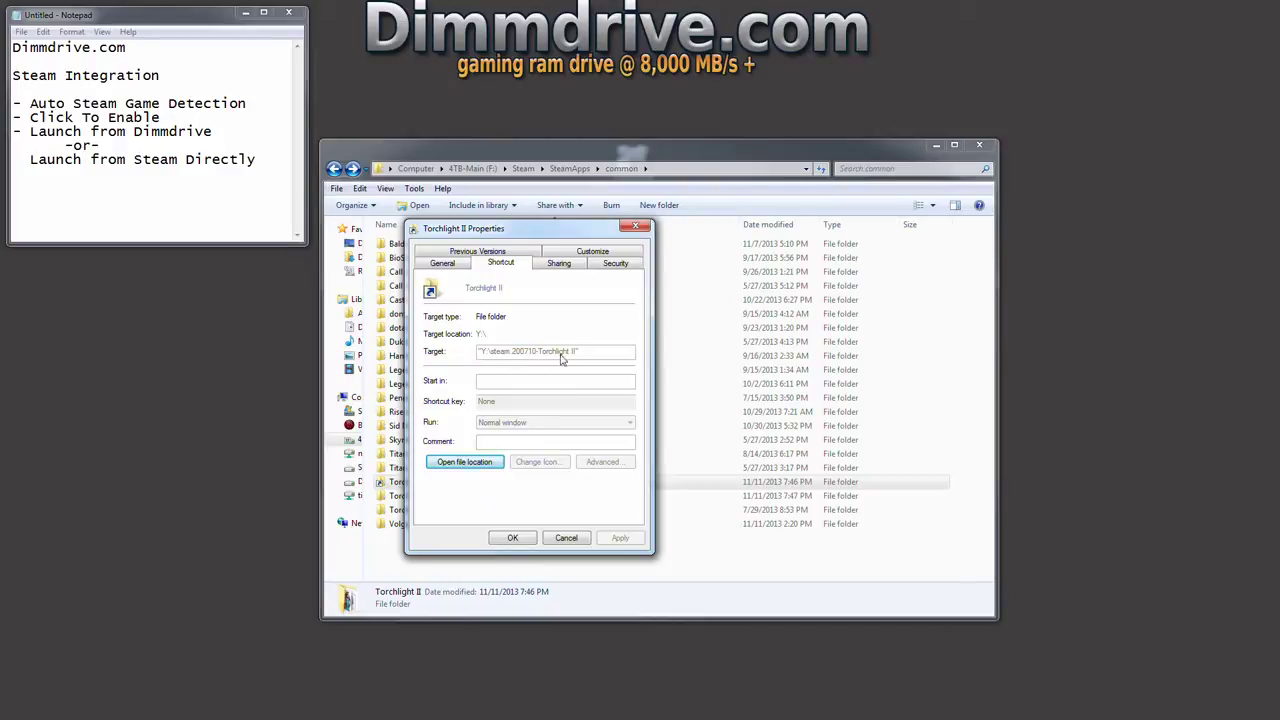
pyautogui.click(566, 538)
pyautogui.click(936, 145)
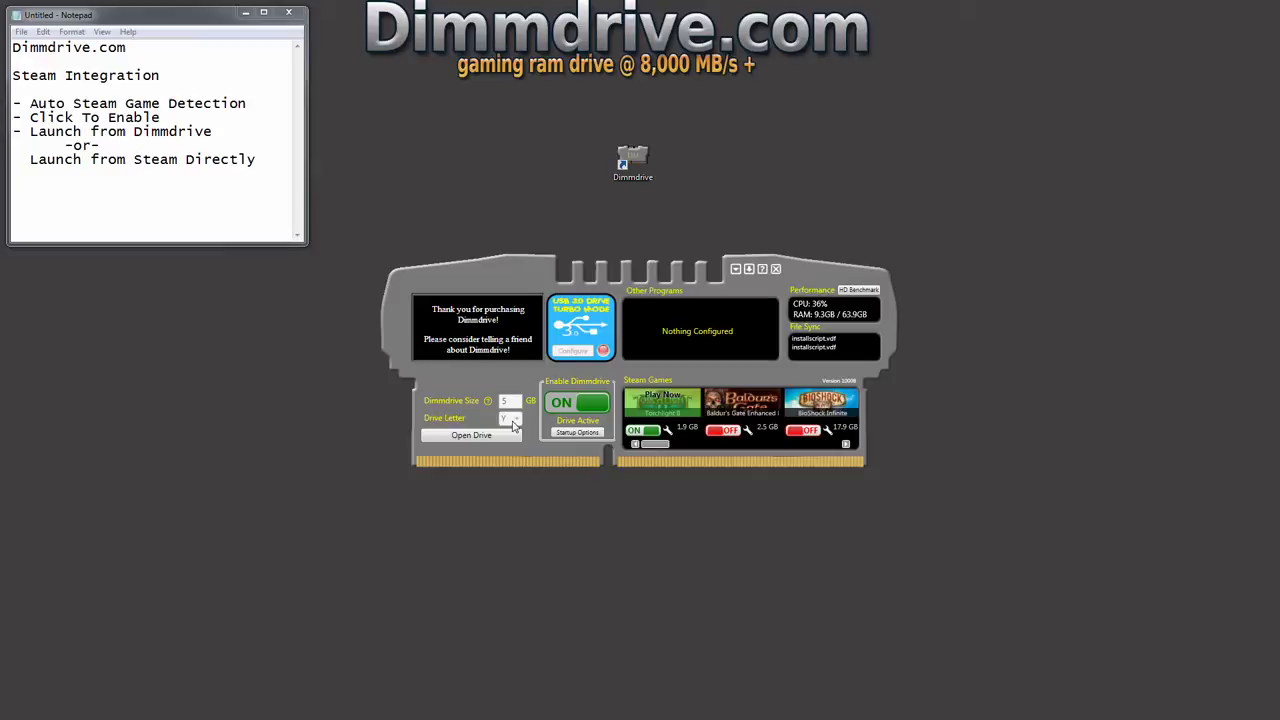
# Move the Dimmdrive window up and relaunch Torchlight II from its Play Now tile
pyautogui.moveTo(519, 290); pyautogui.dragTo(514, 249)
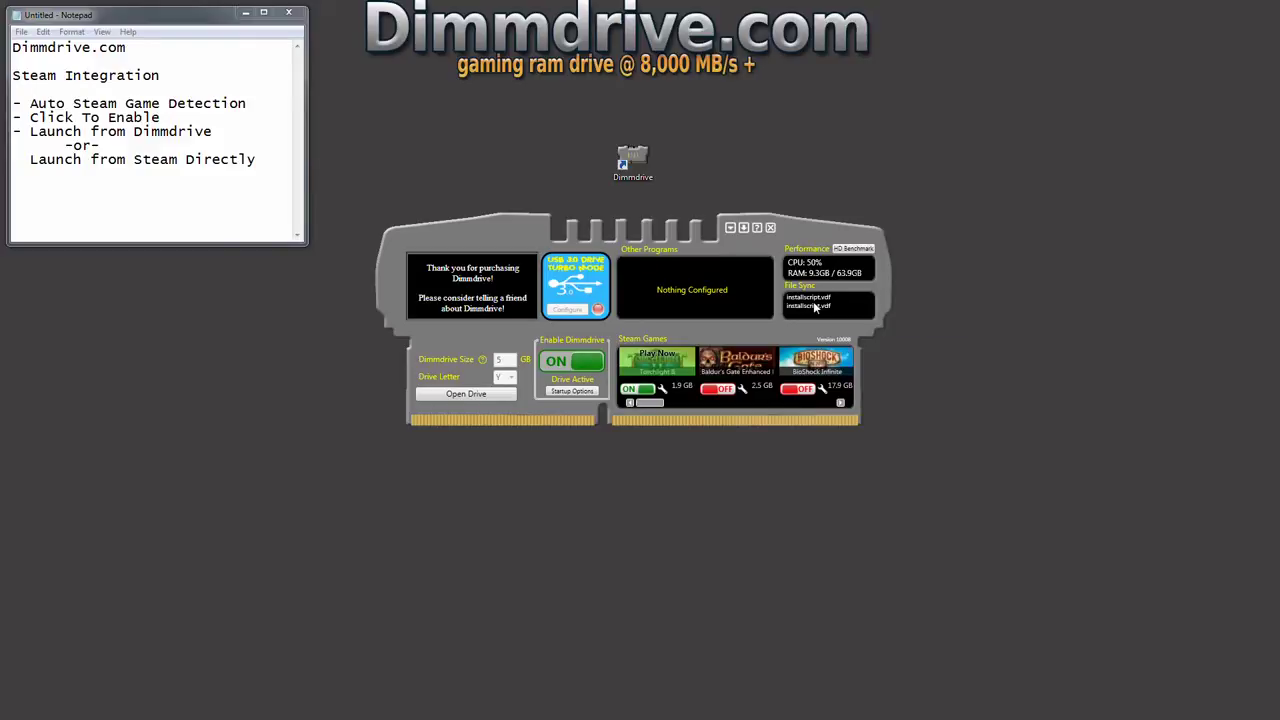
pyautogui.moveTo(1000, 224); pyautogui.dragTo(1166, 232)
pyautogui.click(672, 358)
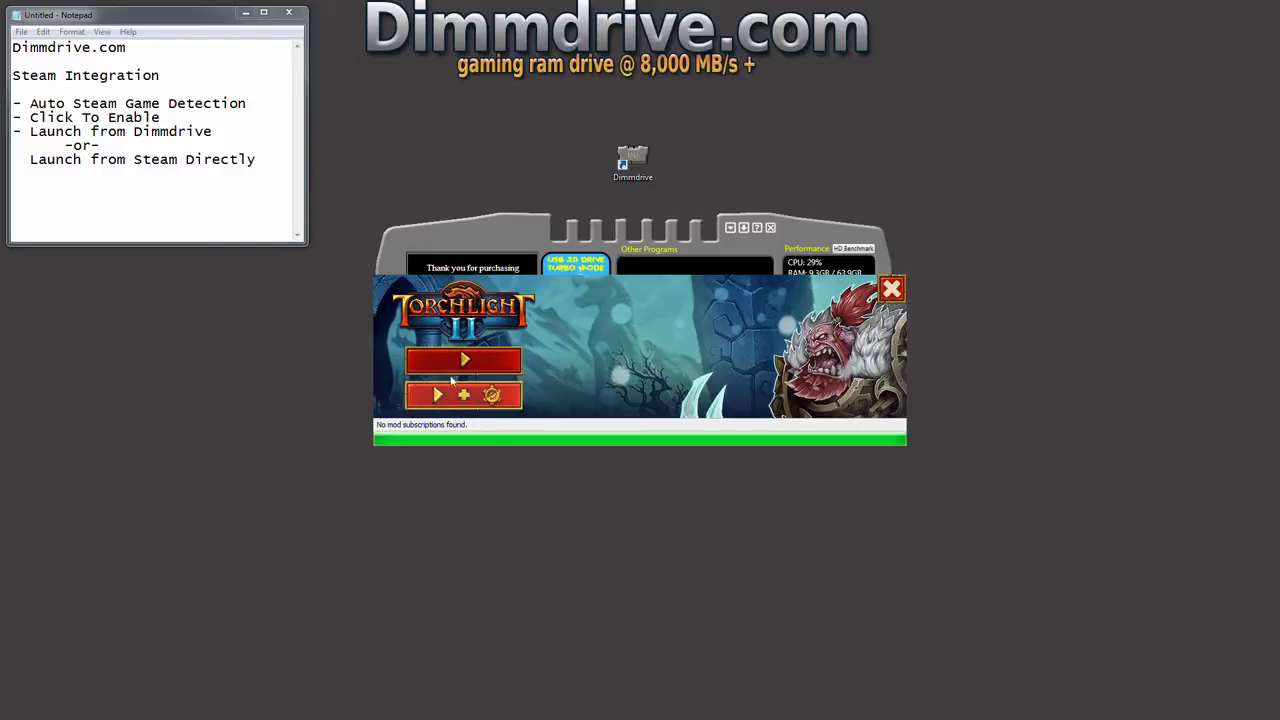
# Start Torchlight II, apply a 1600 x 900 resolution in Settings, and quit the game
pyautogui.click(464, 362)
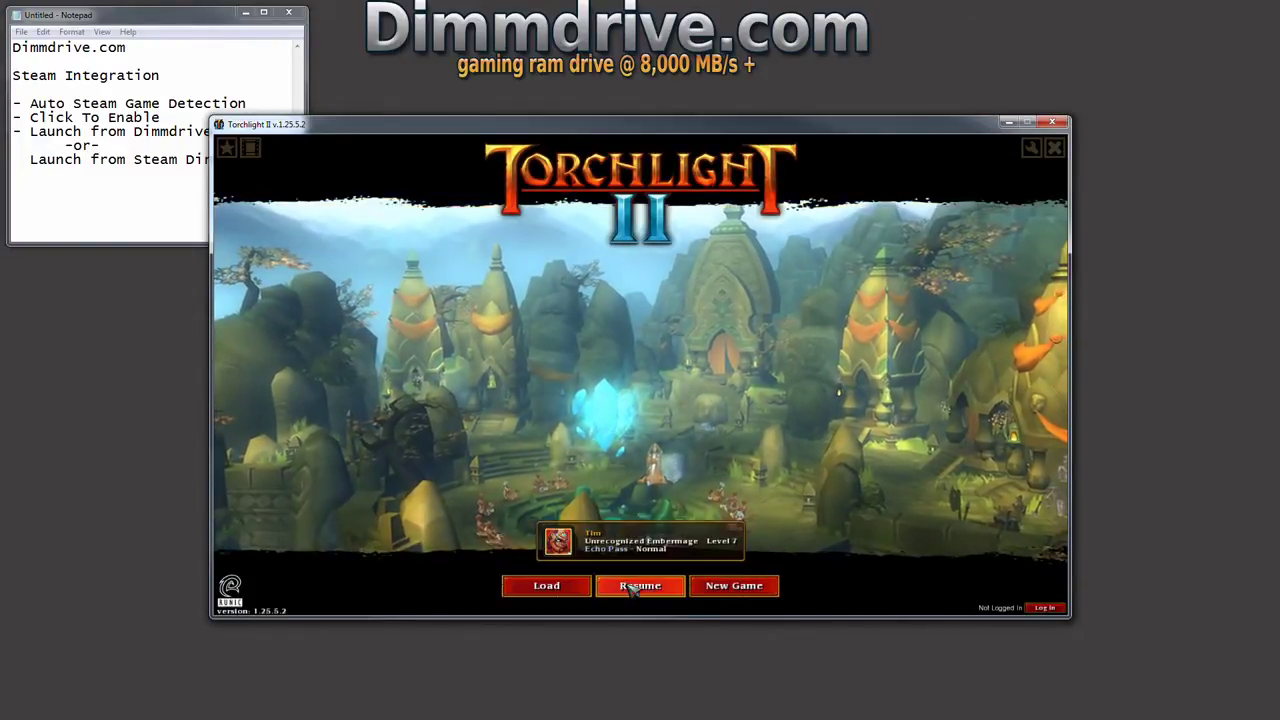
pyautogui.click(1034, 149)
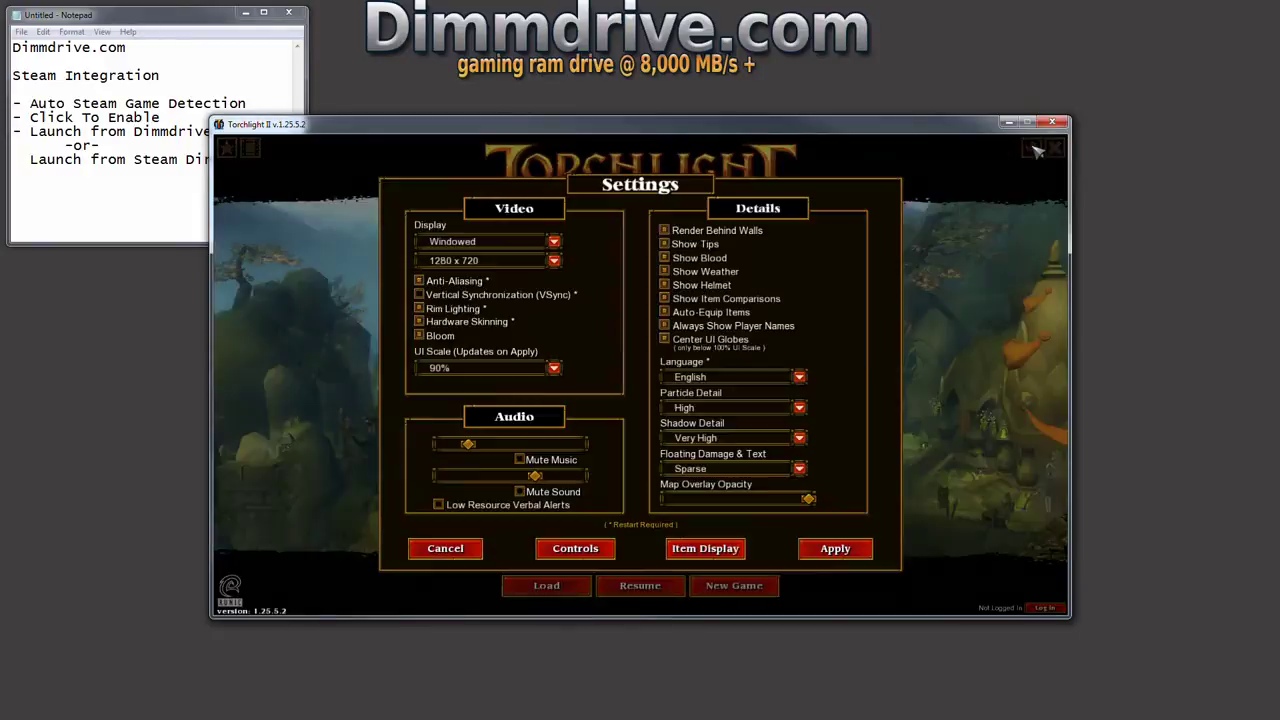
pyautogui.click(556, 261)
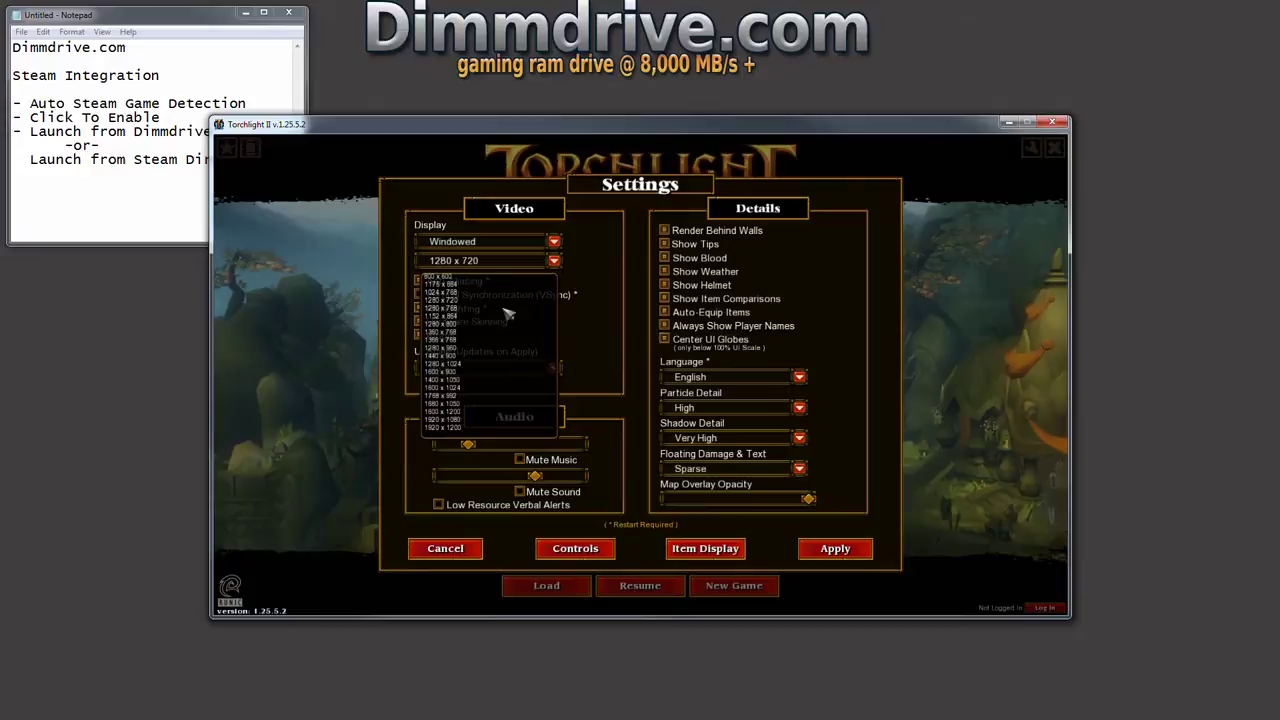
pyautogui.click(452, 371)
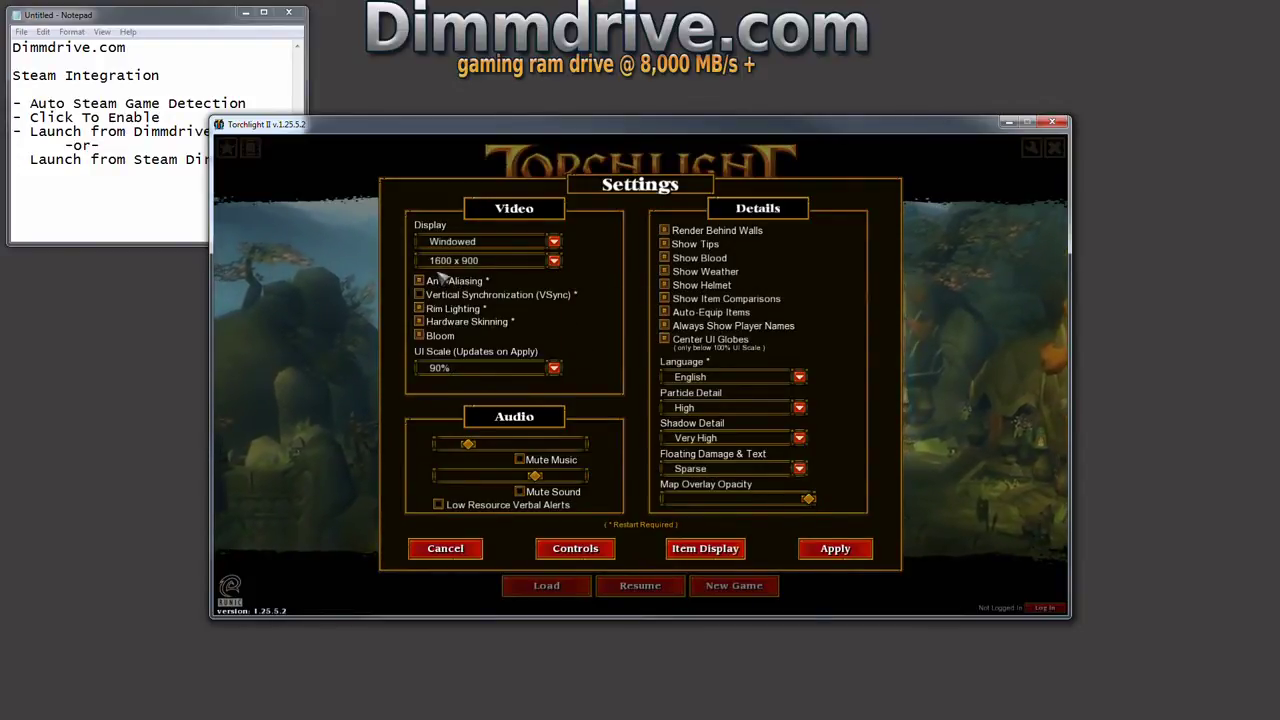
pyautogui.click(835, 548)
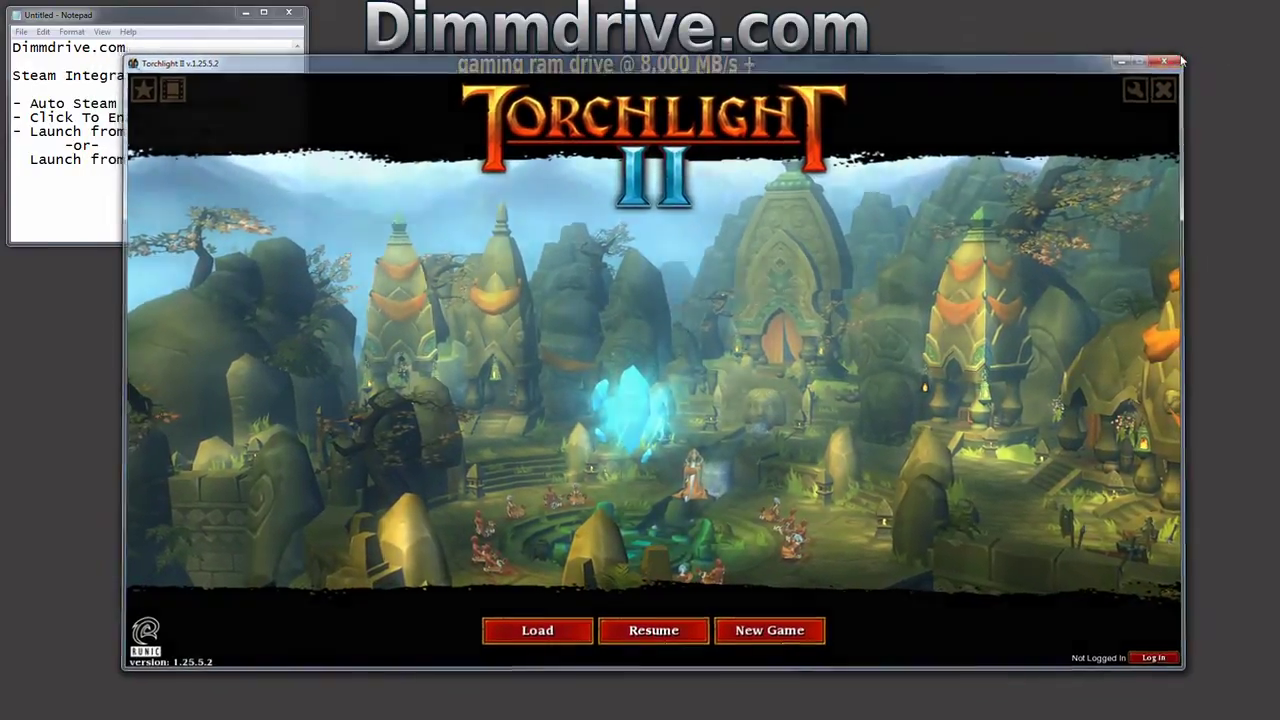
pyautogui.click(1178, 62)
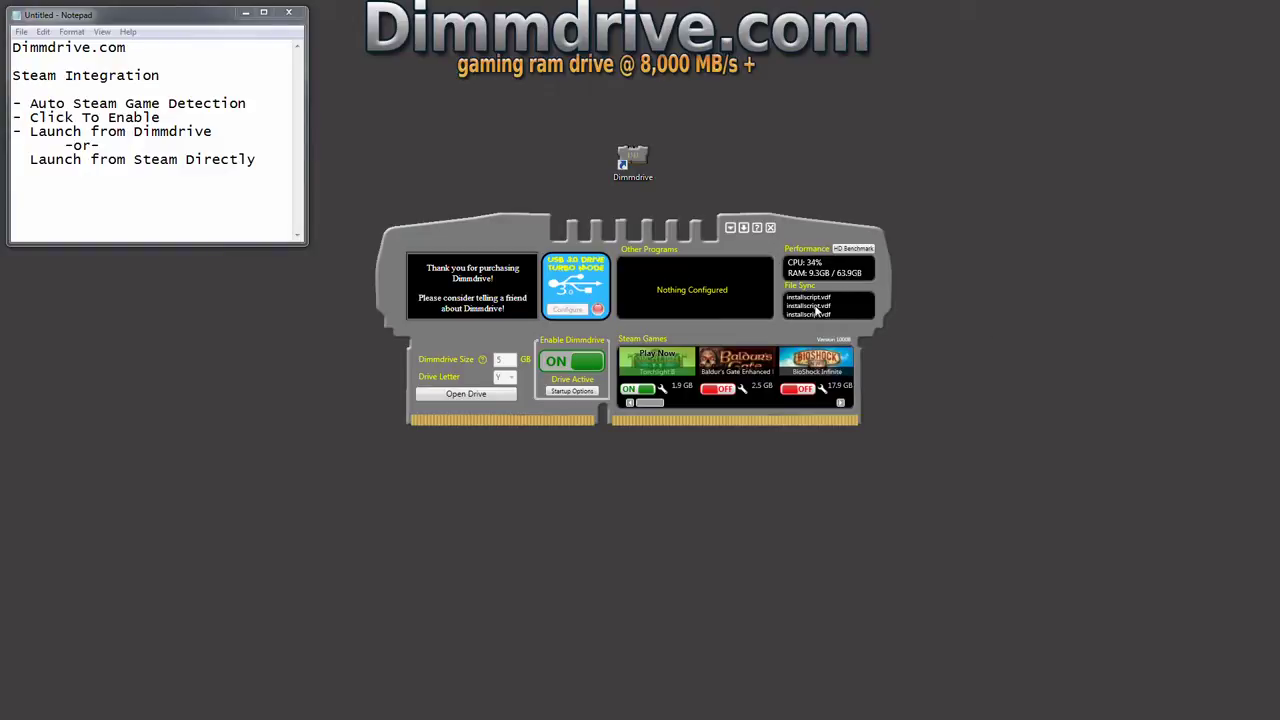
# Disable the RAM drive, check the Torchlight II folder's context menu, and minimise Explorer
pyautogui.click(562, 367)
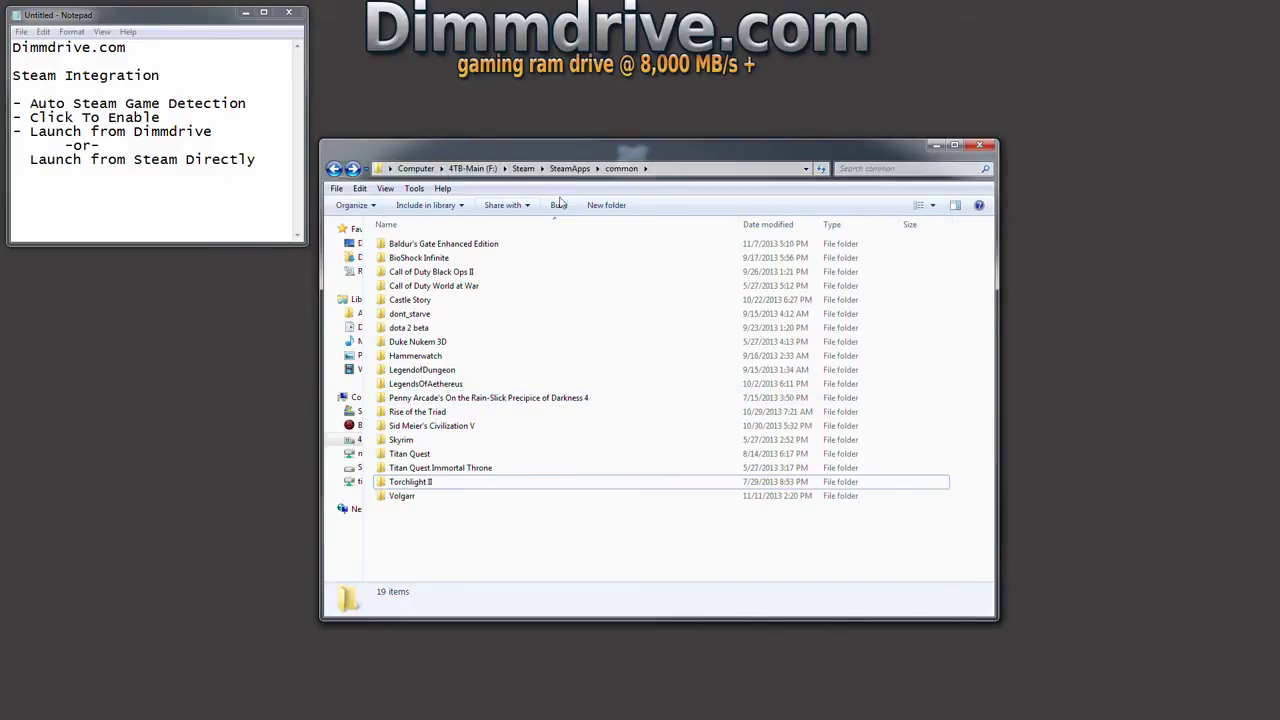
pyautogui.click(409, 484)
pyautogui.rightClick(409, 485)
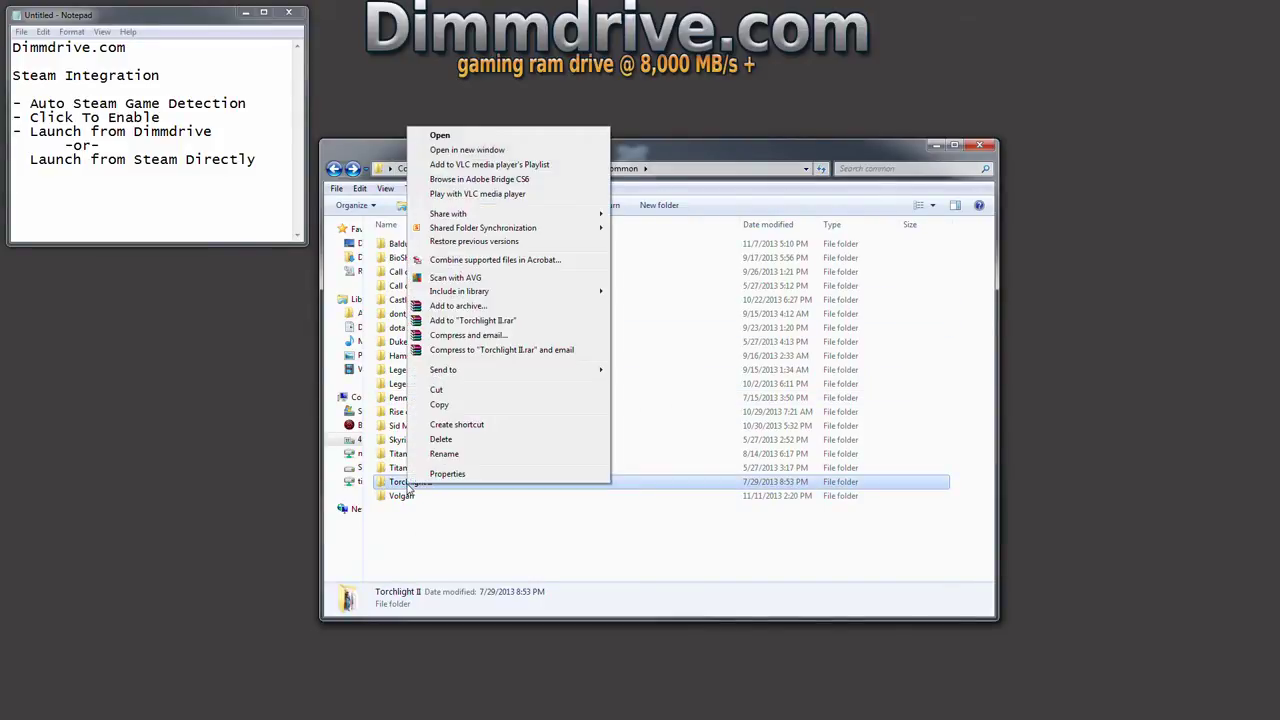
pyautogui.click(409, 487)
pyautogui.rightClick(411, 484)
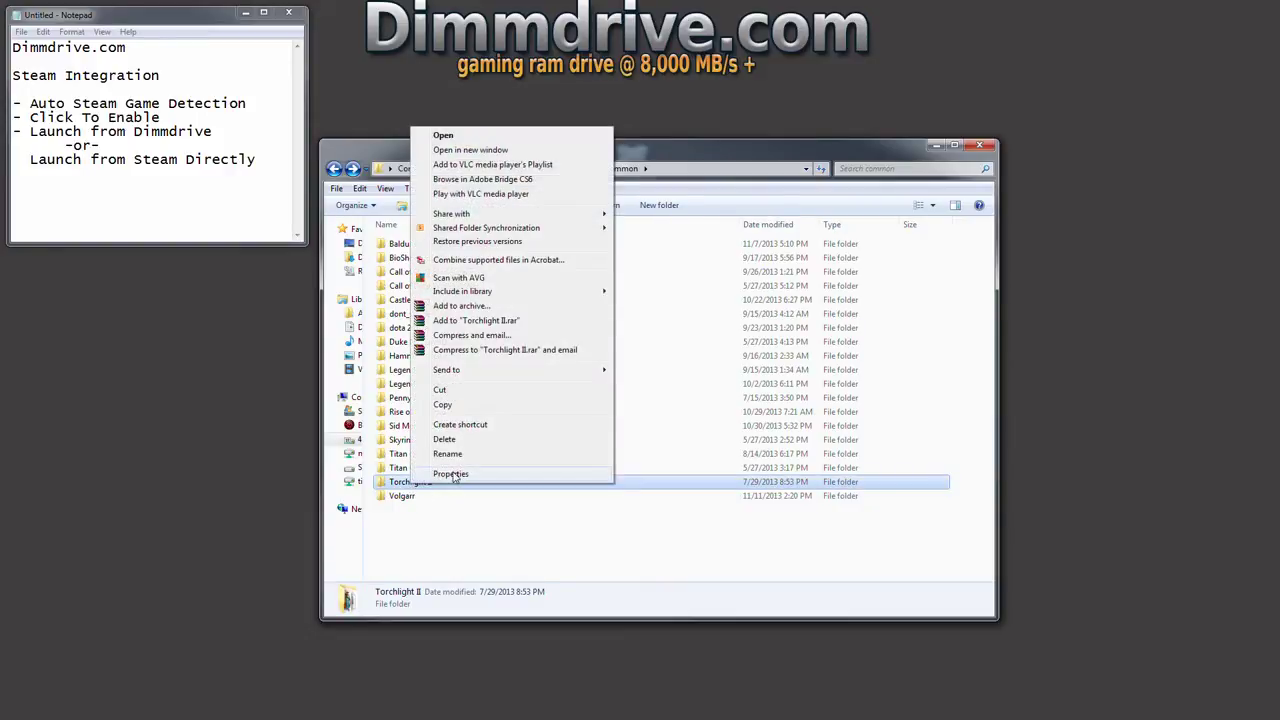
pyautogui.click(521, 545)
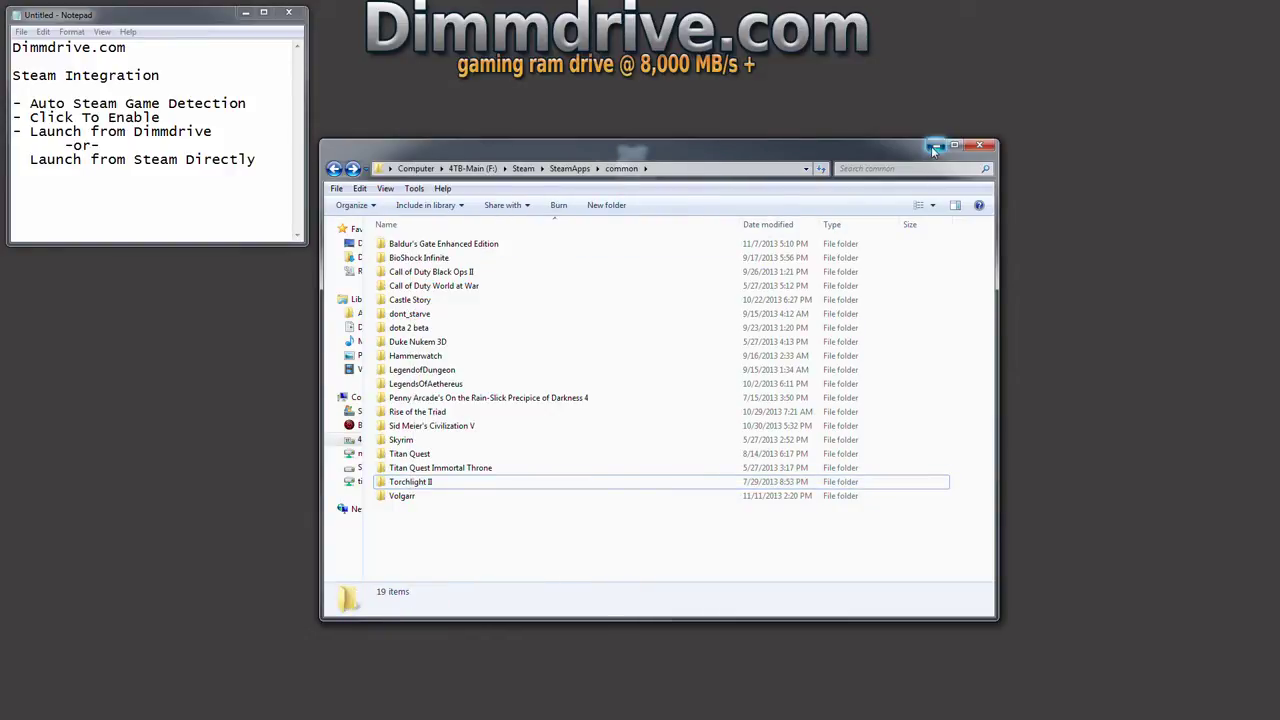
pyautogui.click(931, 146)
# Launch Torchlight II from Steam, confirm Settings still show 1600 x 900, then quit
pyautogui.moveTo(992, 146); pyautogui.dragTo(760, 113)
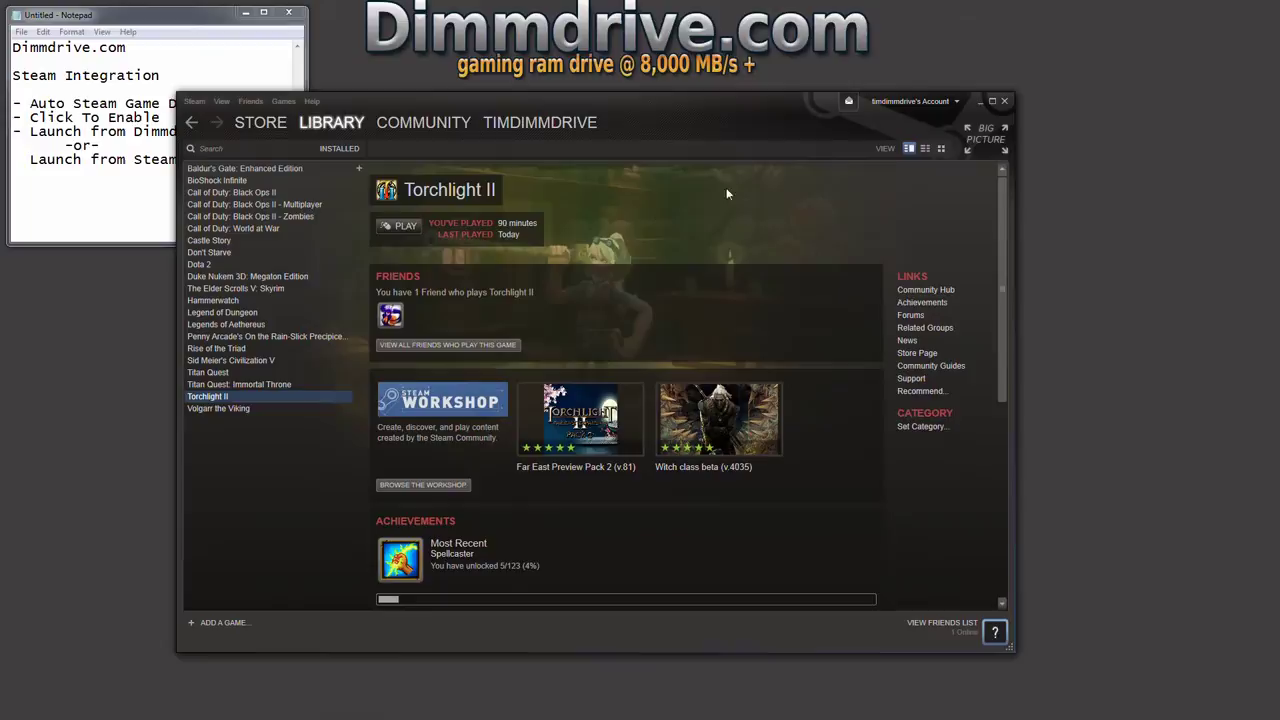
pyautogui.click(396, 228)
pyautogui.click(503, 372)
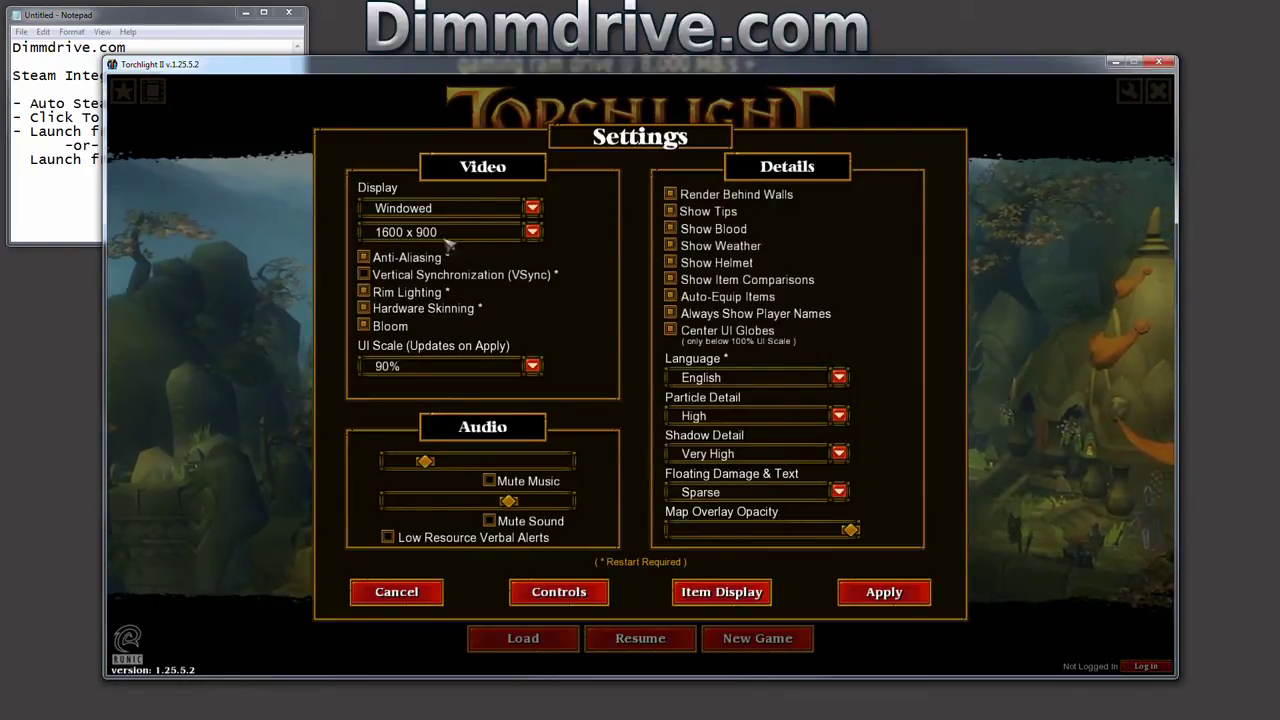
pyautogui.click(535, 233)
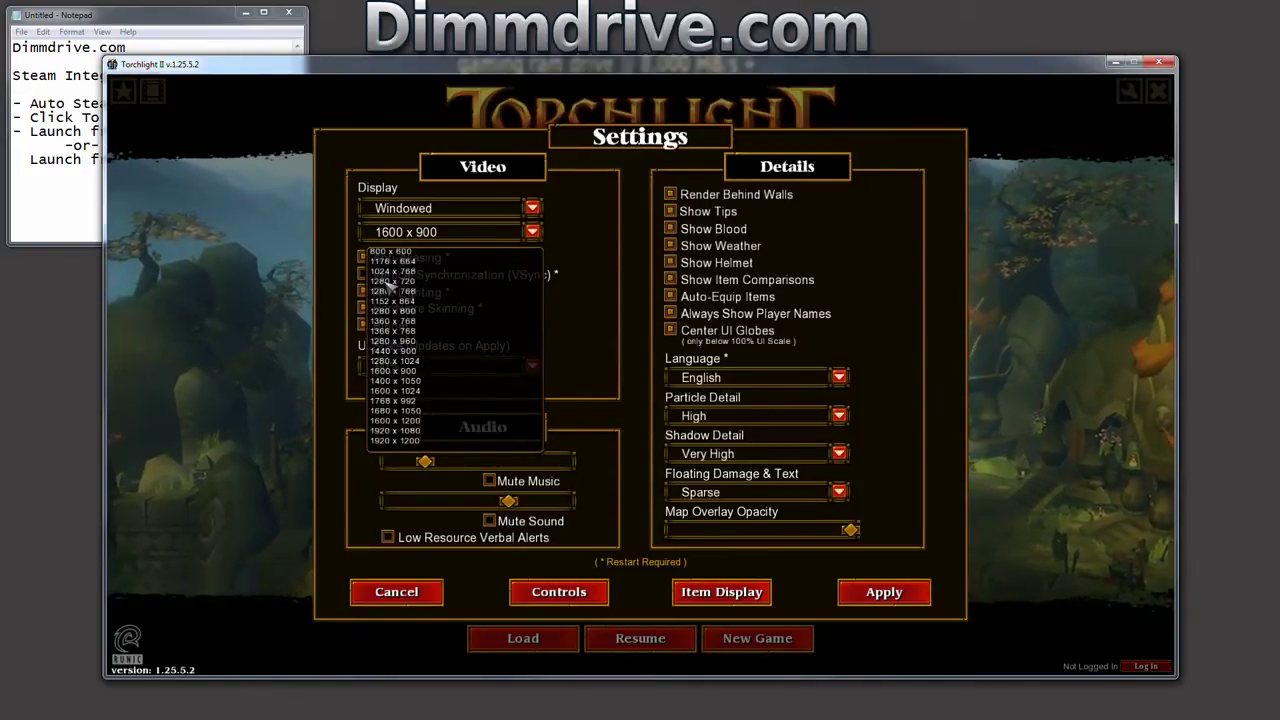
pyautogui.click(393, 370)
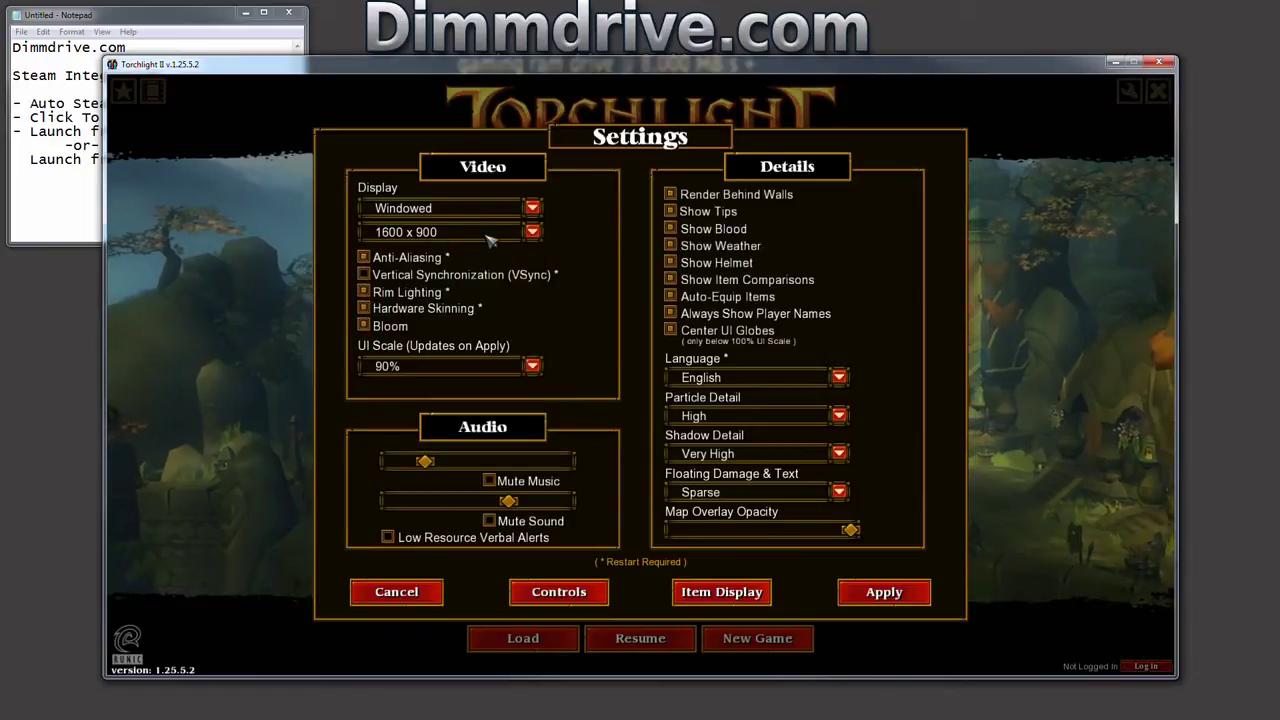
pyautogui.click(1160, 62)
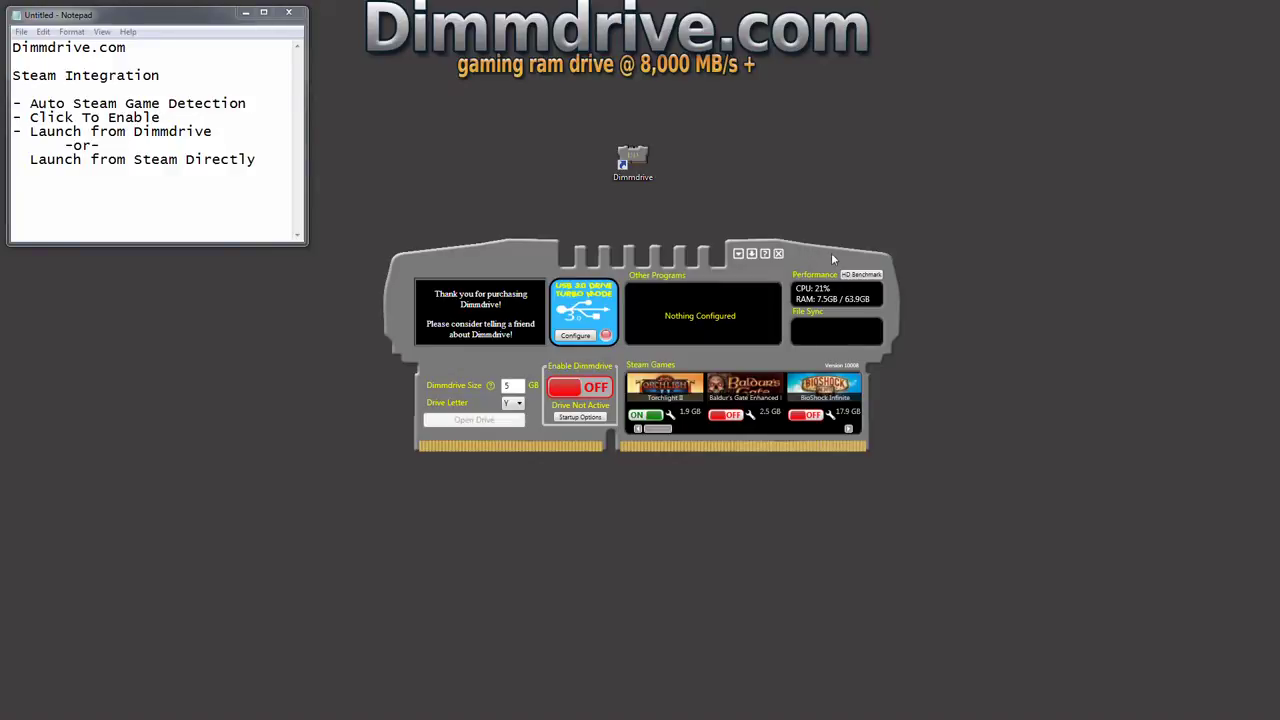
# Set the Dimmdrive size to 6 GB and scroll the Steam Games list over to Skyrim
pyautogui.moveTo(819, 268); pyautogui.dragTo(813, 254)
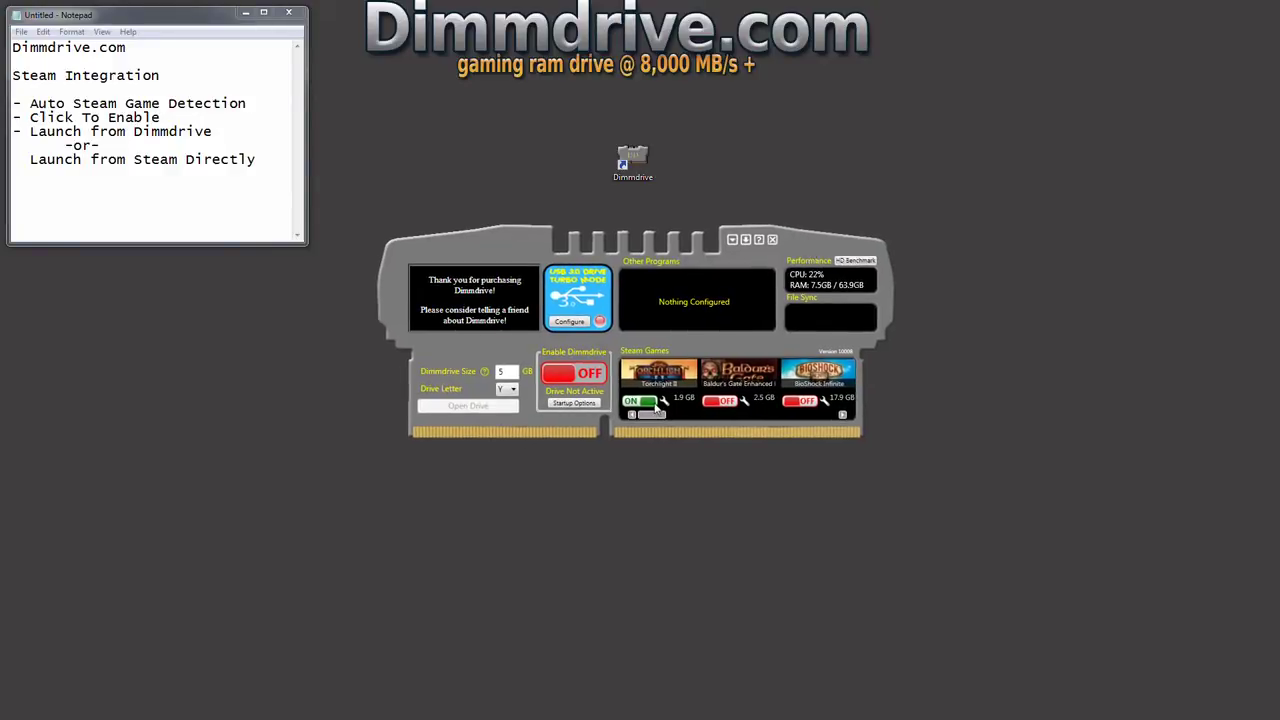
pyautogui.moveTo(1064, 236); pyautogui.dragTo(1033, 300)
pyautogui.scroll(-1, 636, 410)
pyautogui.moveTo(663, 418); pyautogui.dragTo(796, 433)
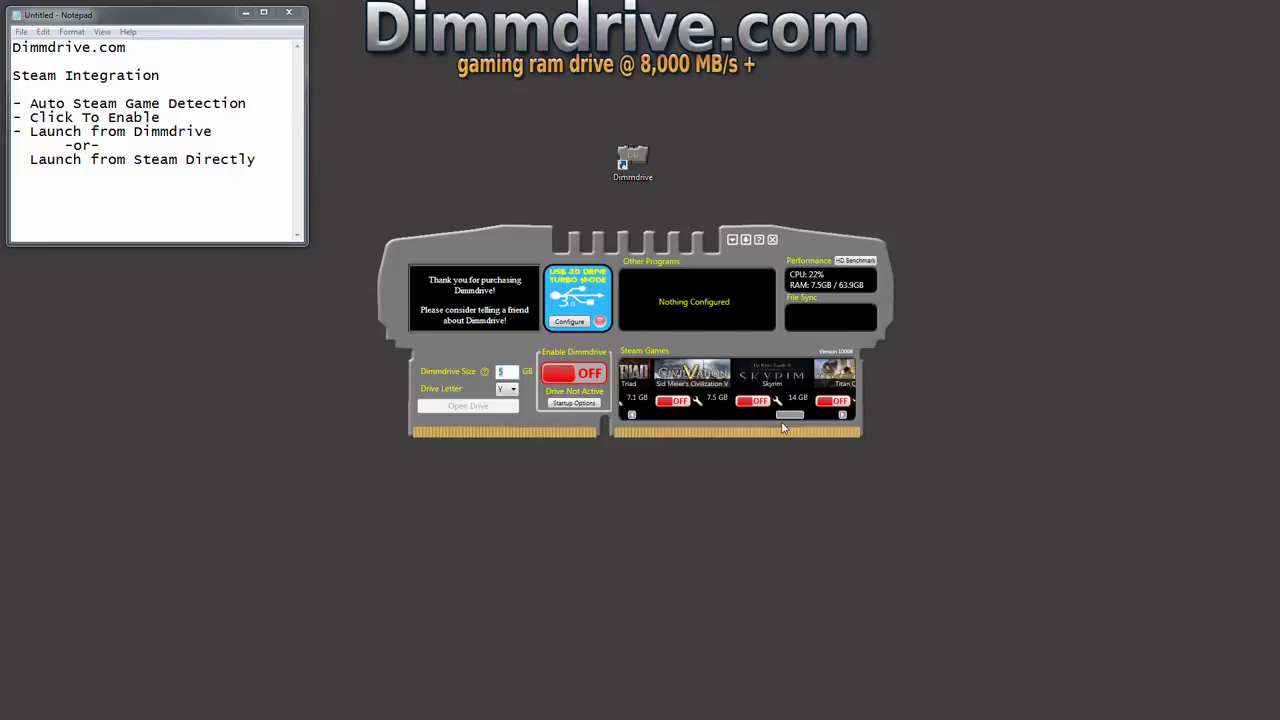
pyautogui.write('6')
pyautogui.hscroll(1, 781, 424)
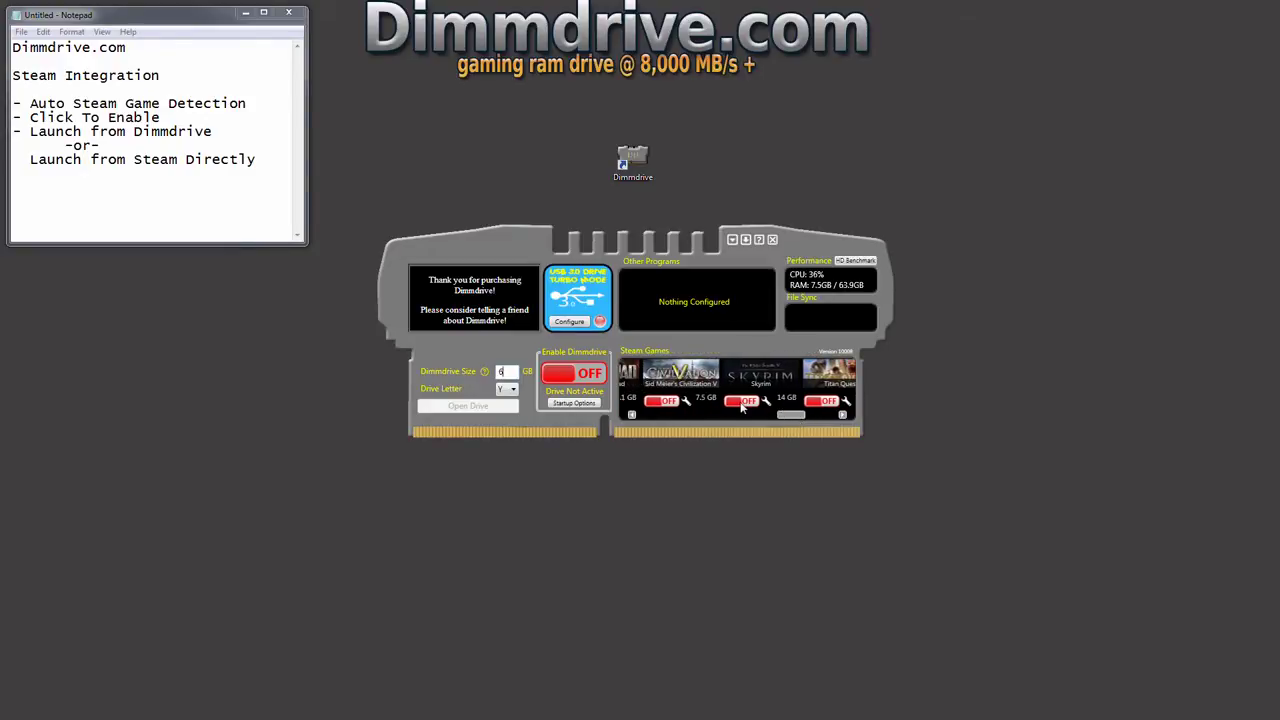
# Switch Skyrim on for the RAM drive, choosing TESV.exe as its game executable
pyautogui.click(741, 401)
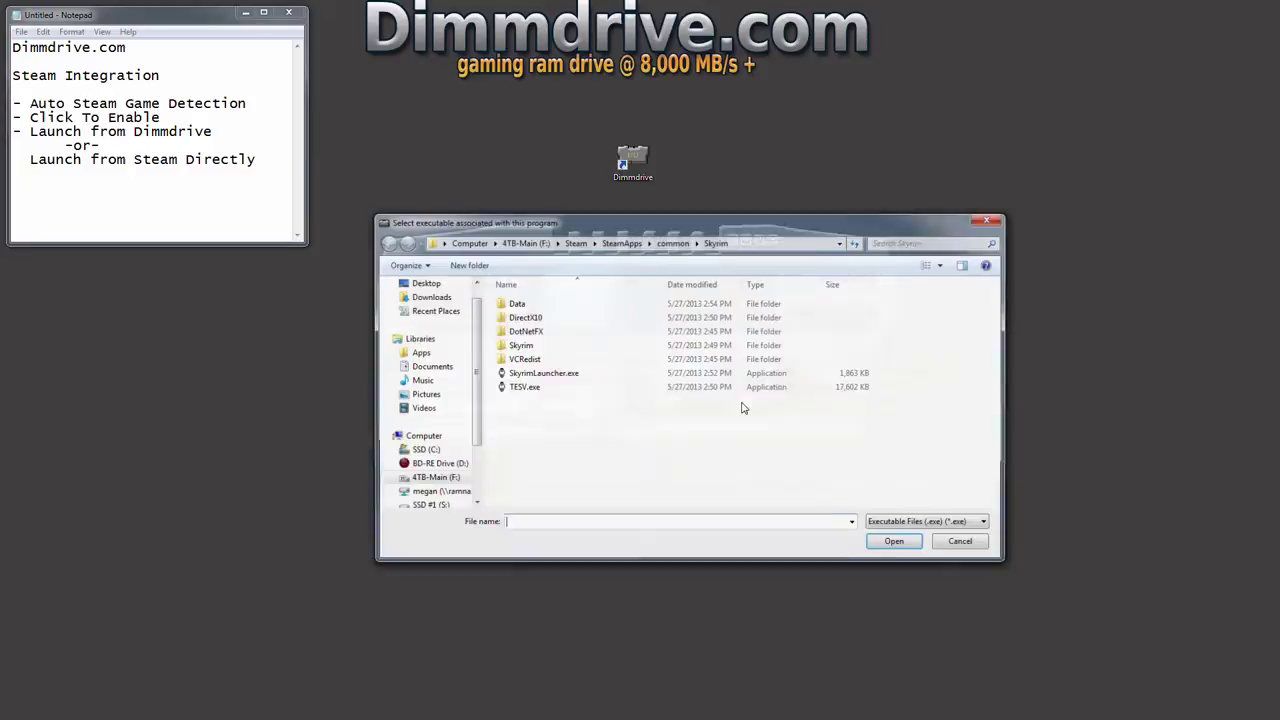
pyautogui.doubleClick(522, 388)
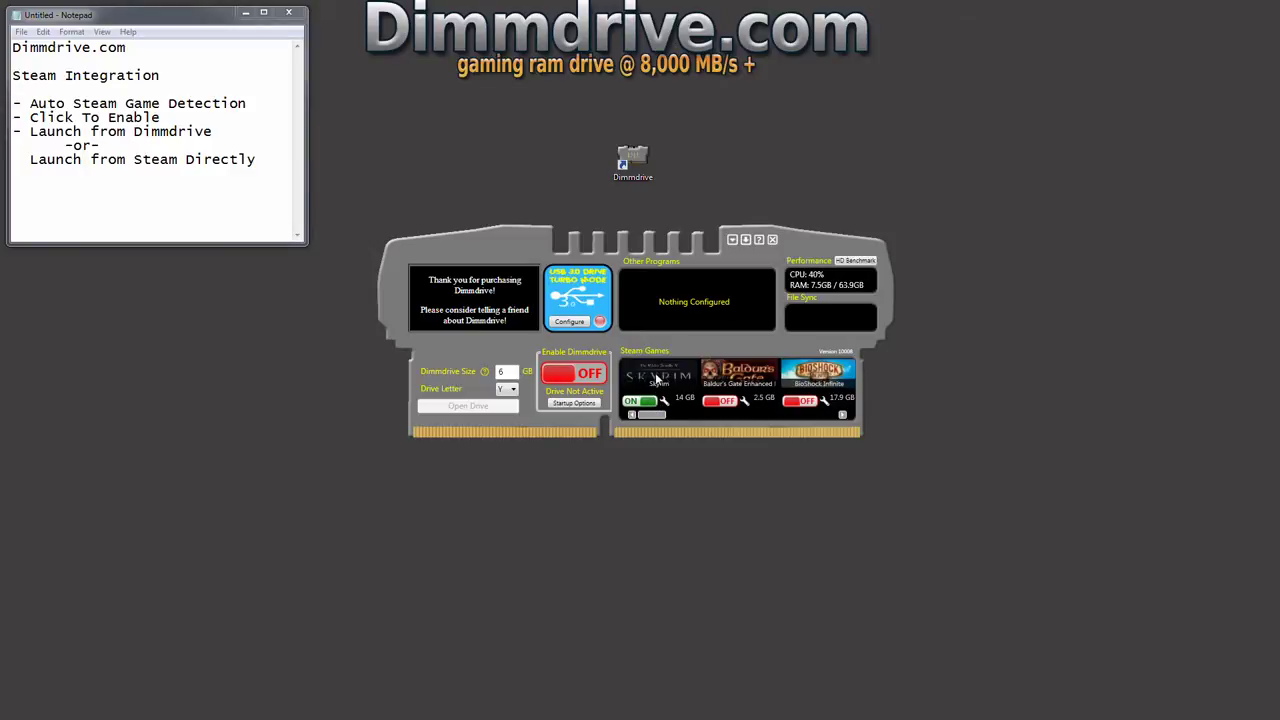
pyautogui.moveTo(532, 233); pyautogui.dragTo(539, 262)
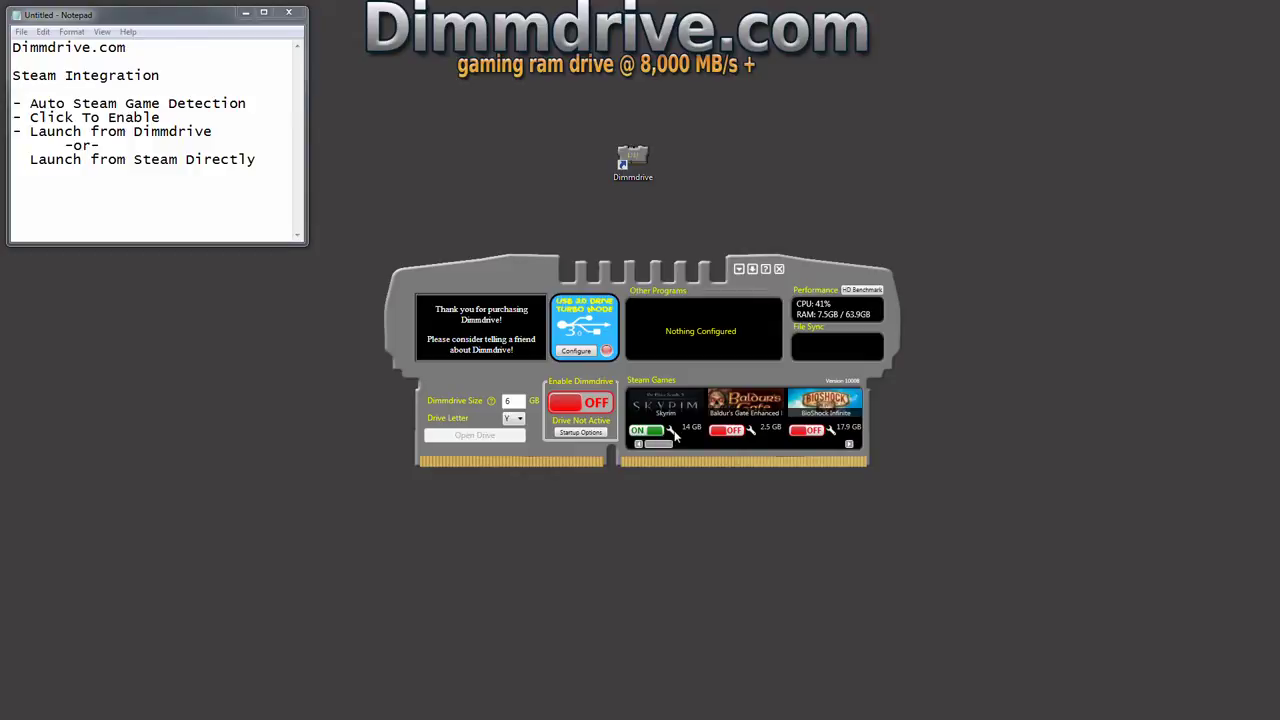
# Try enabling the 6 GB RAM drive and dismiss the 14.01 GB Invalid Active Games warning
pyautogui.click(585, 410)
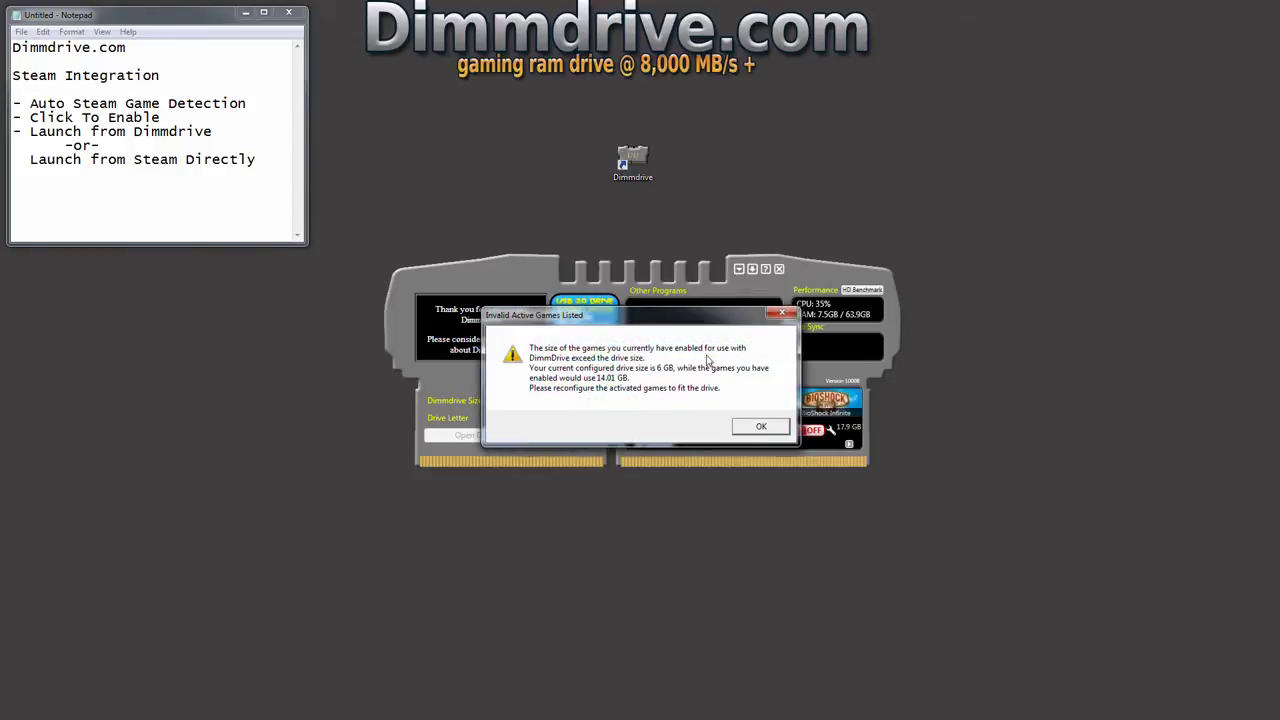
pyautogui.click(759, 427)
# Set Skyrim's RAM drive mode to Less RAM and open its per-file configuration
pyautogui.click(671, 431)
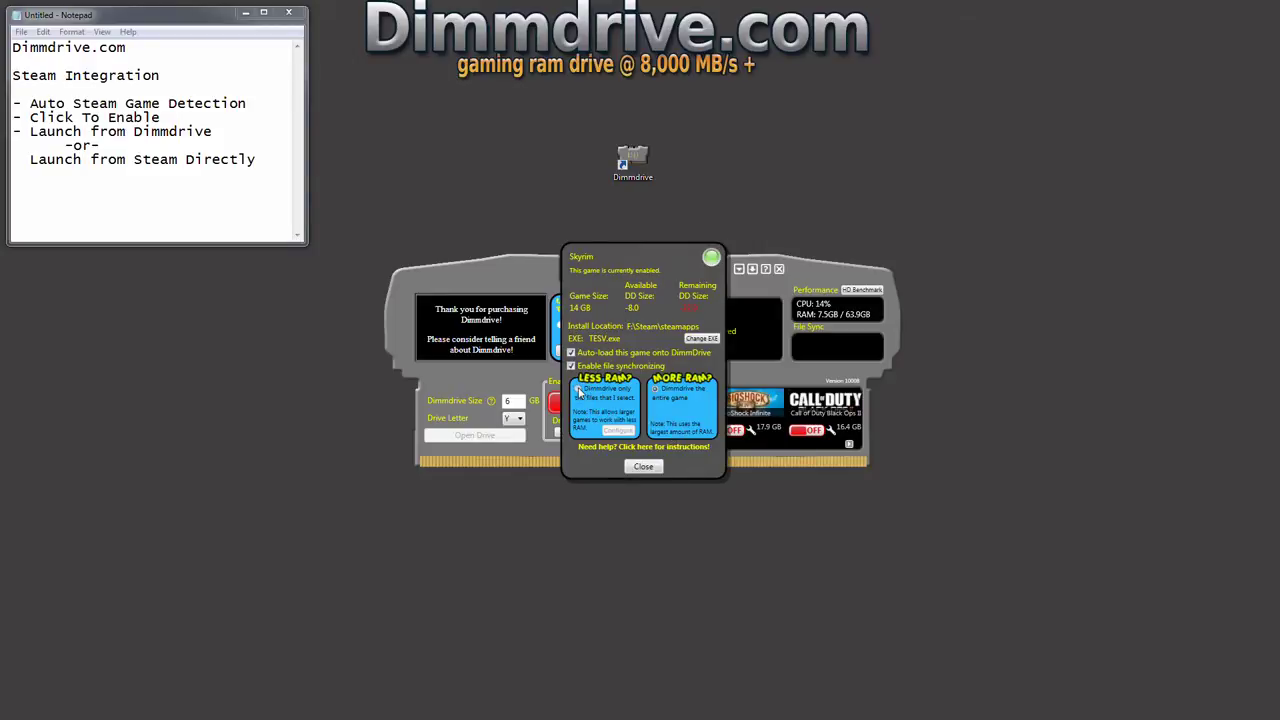
pyautogui.click(578, 390)
pyautogui.click(618, 431)
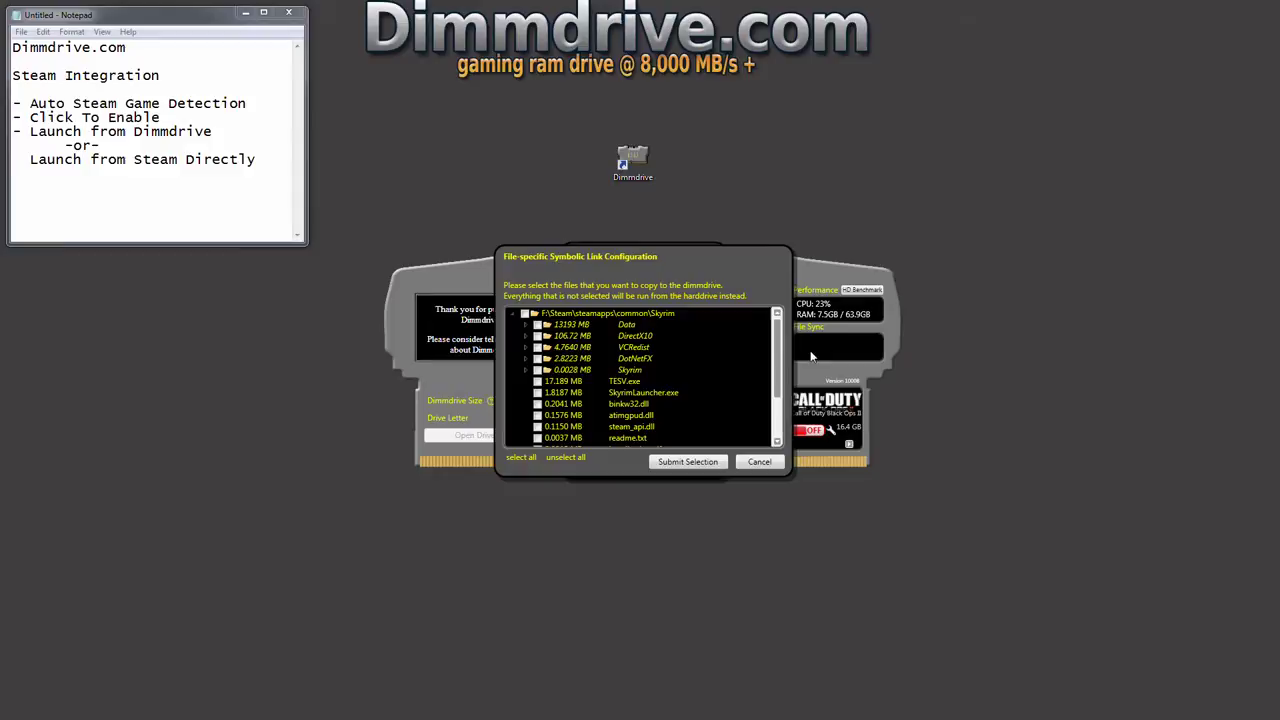
pyautogui.scroll(-1, 777, 345)
pyautogui.scroll(1, 777, 345)
# In Data, check HighResTexturePack02.bsa, HighResTexturePack01.bsa and Dawnguard.bsa, then submit and close
pyautogui.click(526, 325)
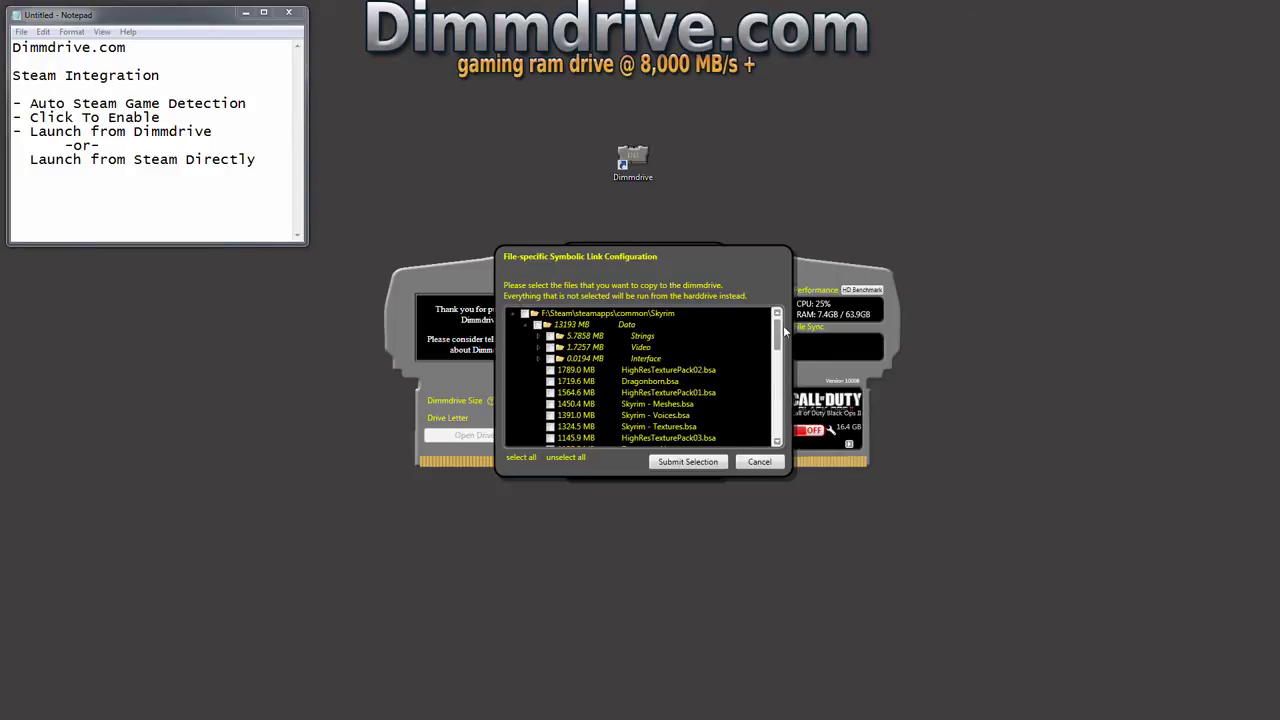
pyautogui.moveTo(785, 333); pyautogui.dragTo(785, 340)
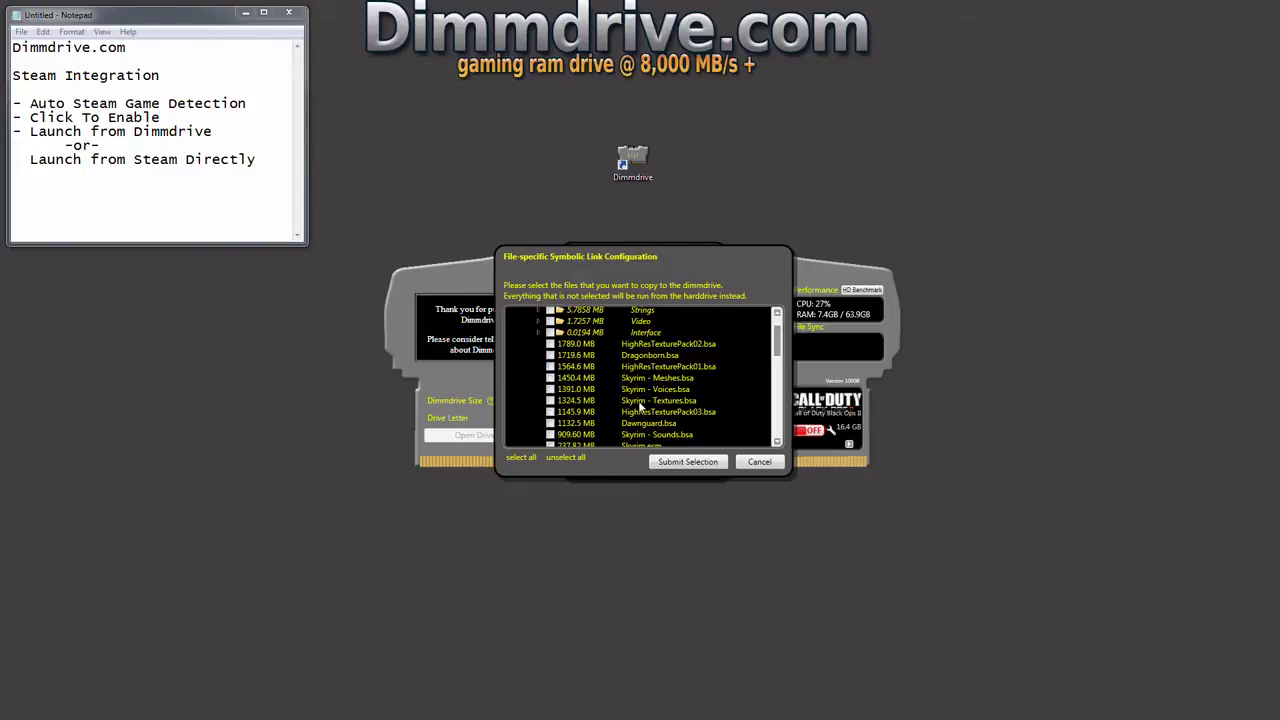
pyautogui.moveTo(781, 343); pyautogui.dragTo(781, 344)
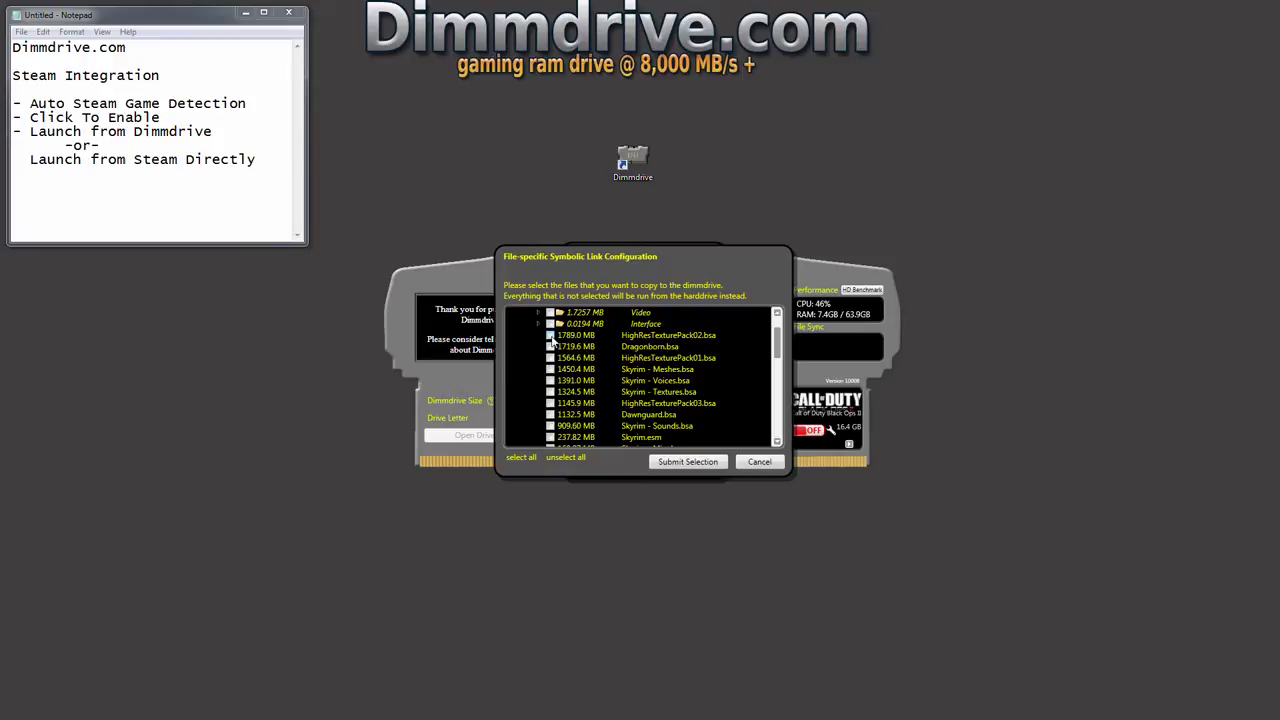
pyautogui.click(550, 336)
pyautogui.click(550, 358)
pyautogui.click(550, 415)
pyautogui.click(688, 462)
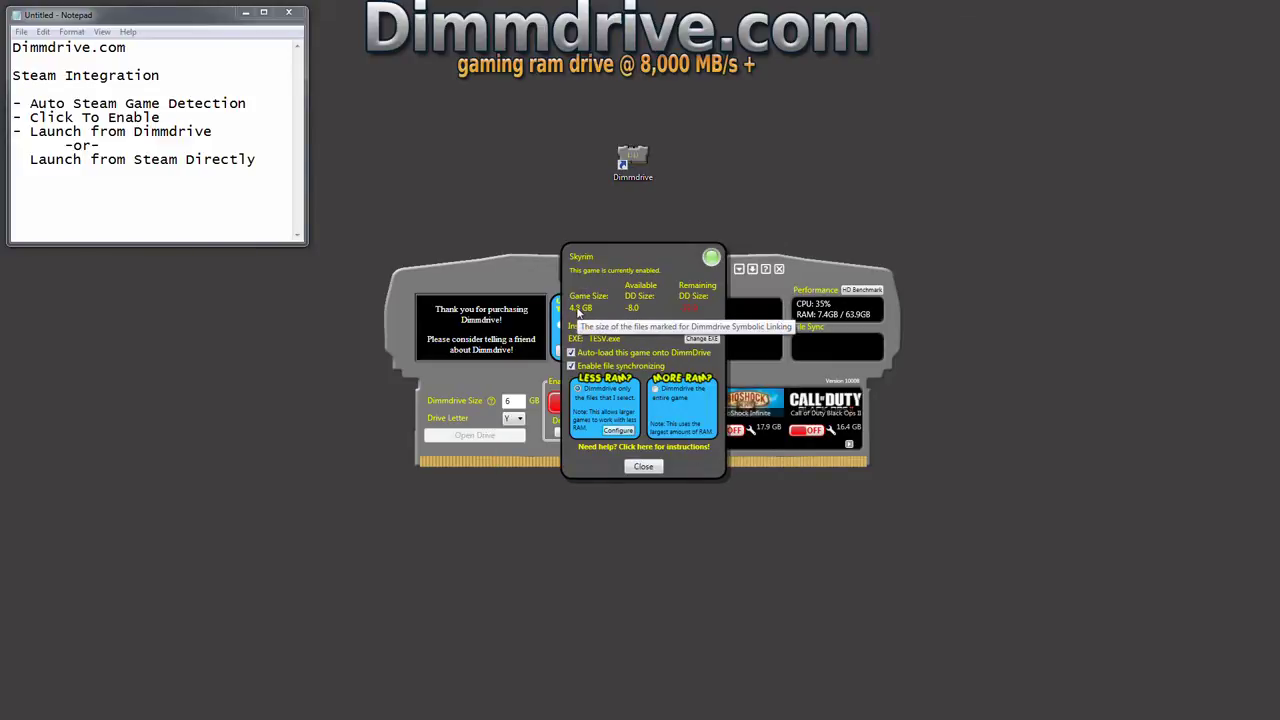
pyautogui.click(643, 466)
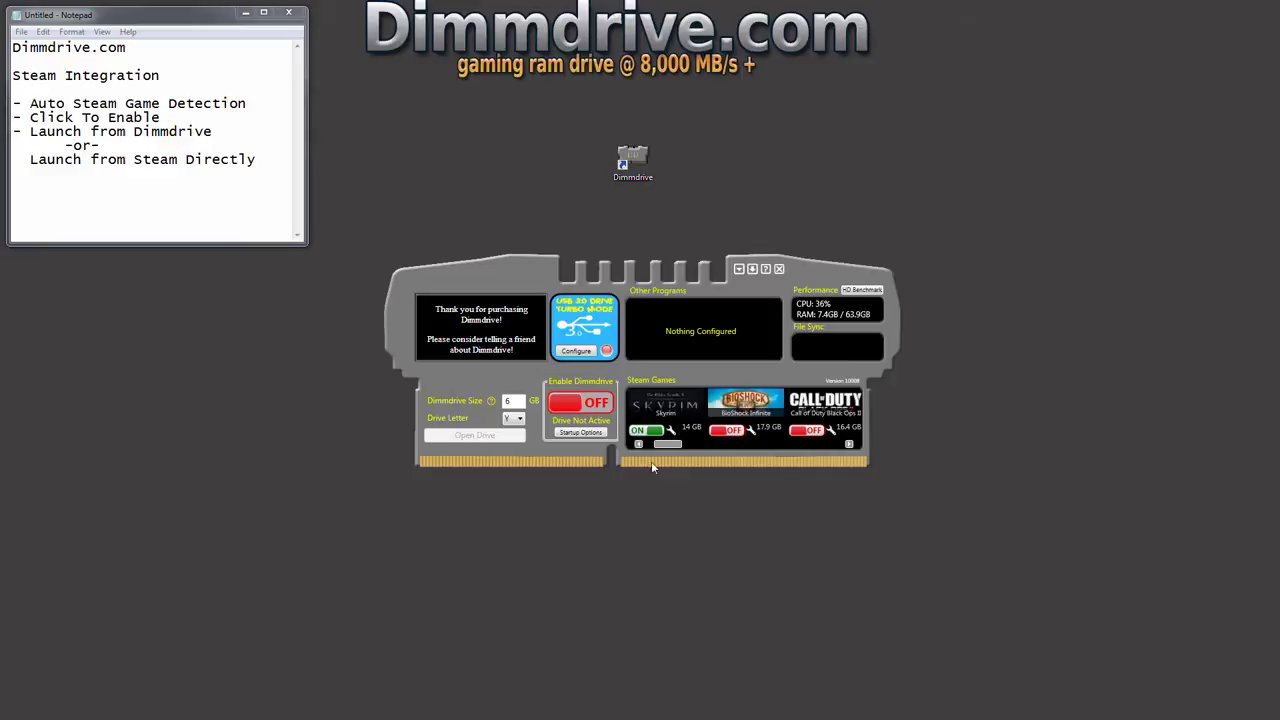
# Turn Enable Dimmdrive ON so Skyrim's three selected files (4.4 GB) are copied
pyautogui.moveTo(672, 446); pyautogui.dragTo(664, 447)
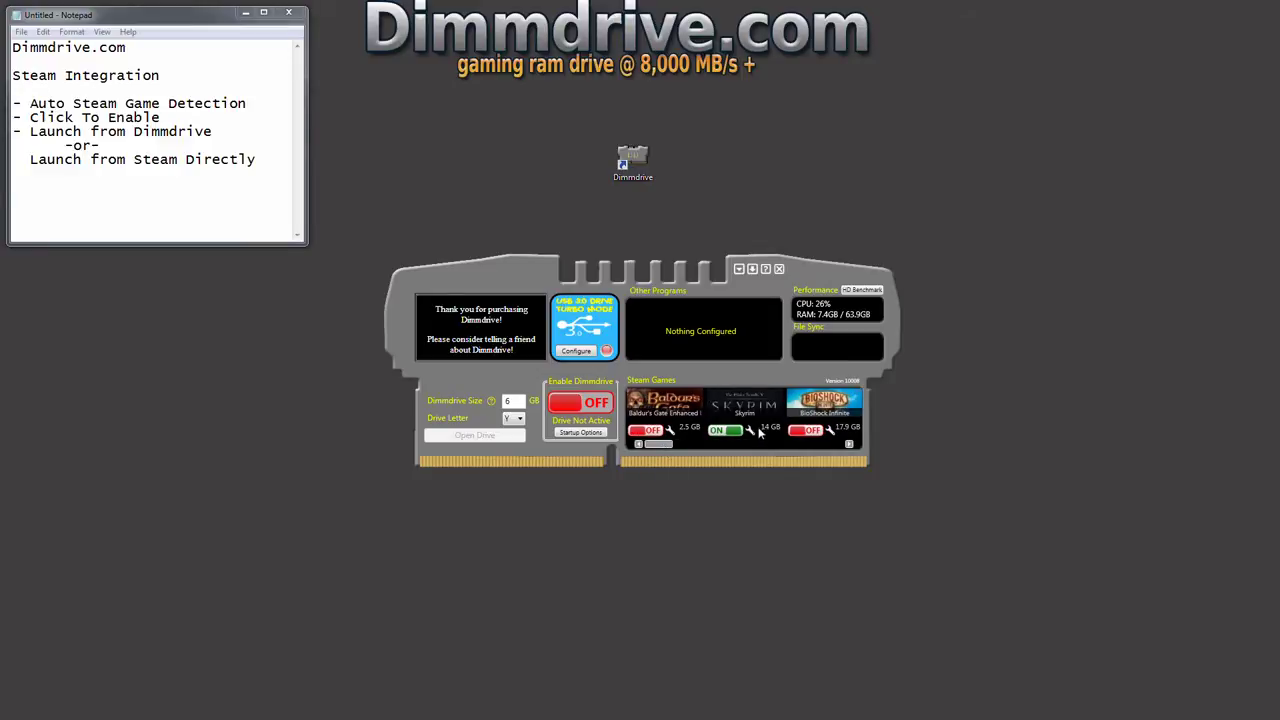
pyautogui.click(592, 404)
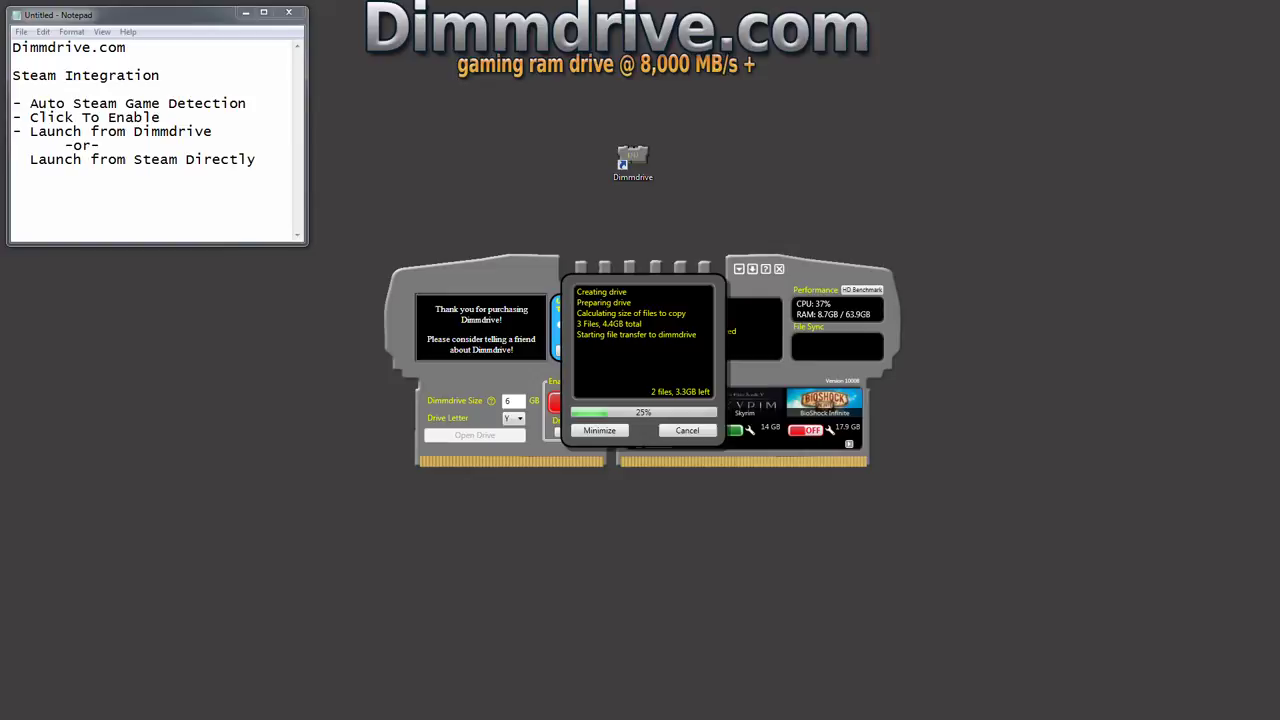
pyautogui.moveTo(1006, 91); pyautogui.dragTo(860, 167)
# Move the Dimmdrive desktop shortcut right and back left while the drive transfer finishes
pyautogui.moveTo(632, 158); pyautogui.dragTo(436, 148)
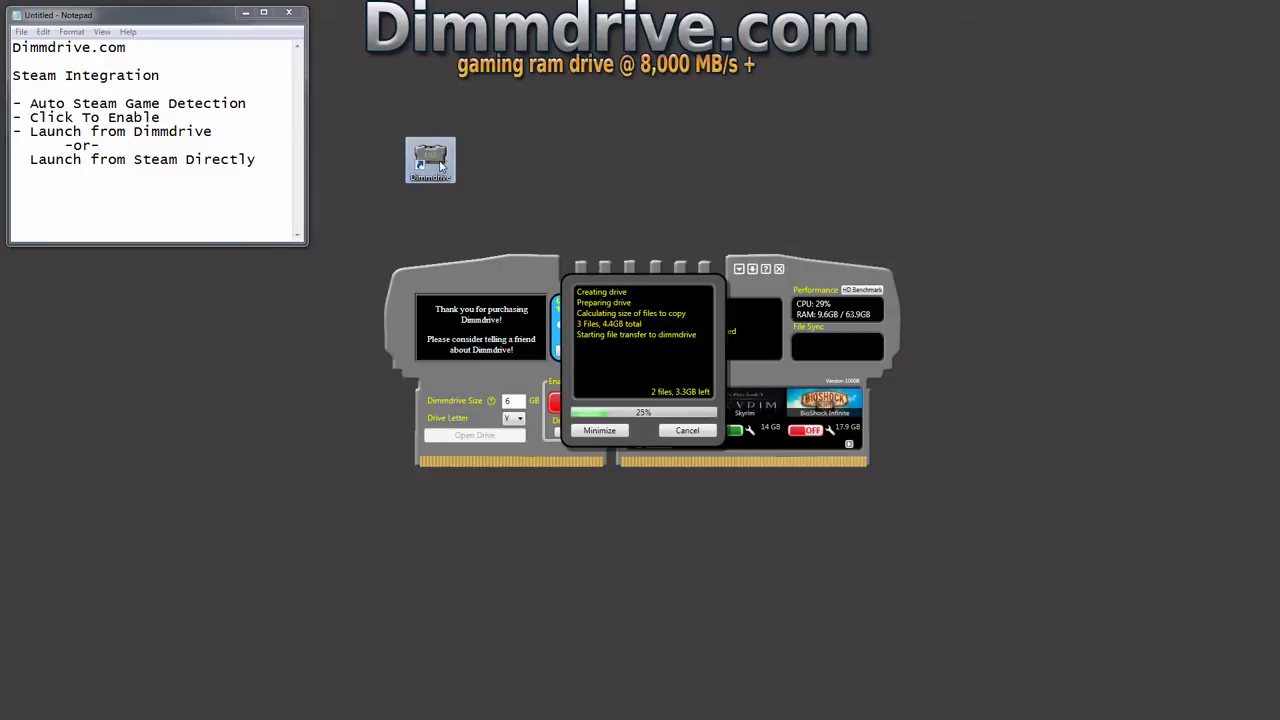
pyautogui.moveTo(646, 160); pyautogui.dragTo(840, 162)
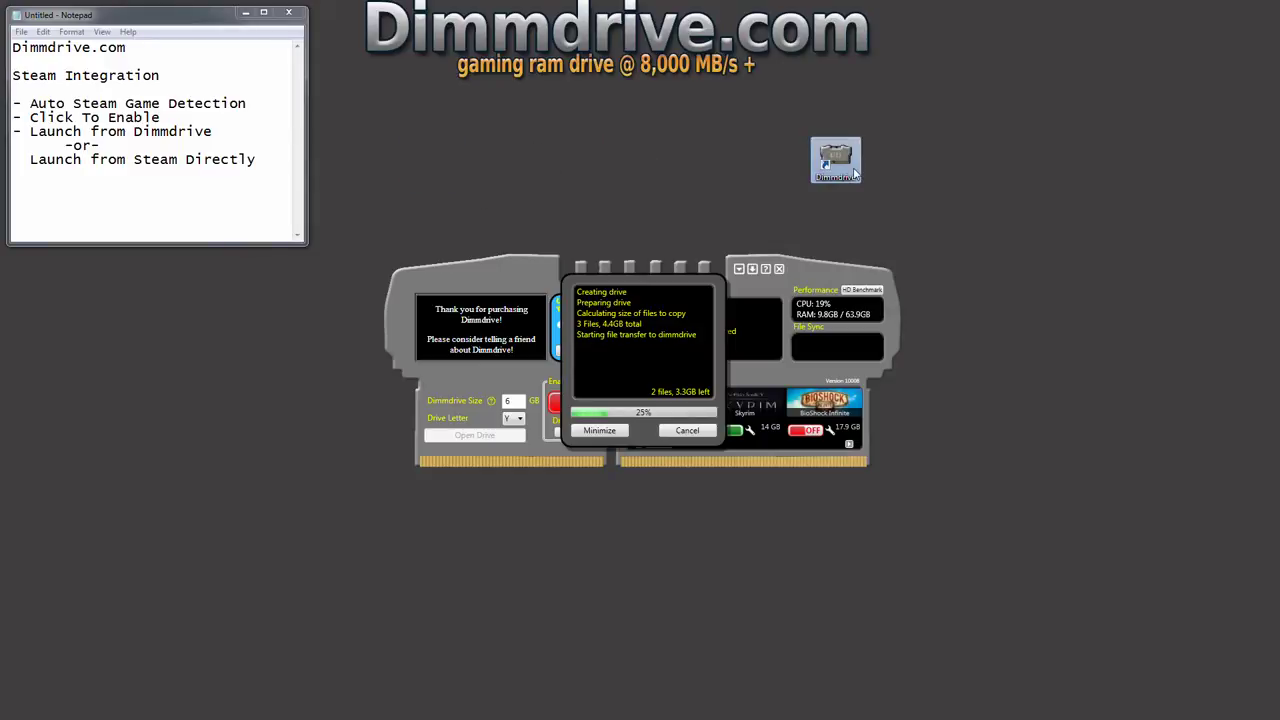
pyautogui.moveTo(425, 137); pyautogui.dragTo(506, 197)
pyautogui.moveTo(835, 162)
pyautogui.mouseDown()
pyautogui.moveTo(445, 165)
pyautogui.moveTo(828, 165)
pyautogui.moveTo(566, 147)
pyautogui.moveTo(445, 165)
pyautogui.moveTo(851, 170)
pyautogui.mouseUp()
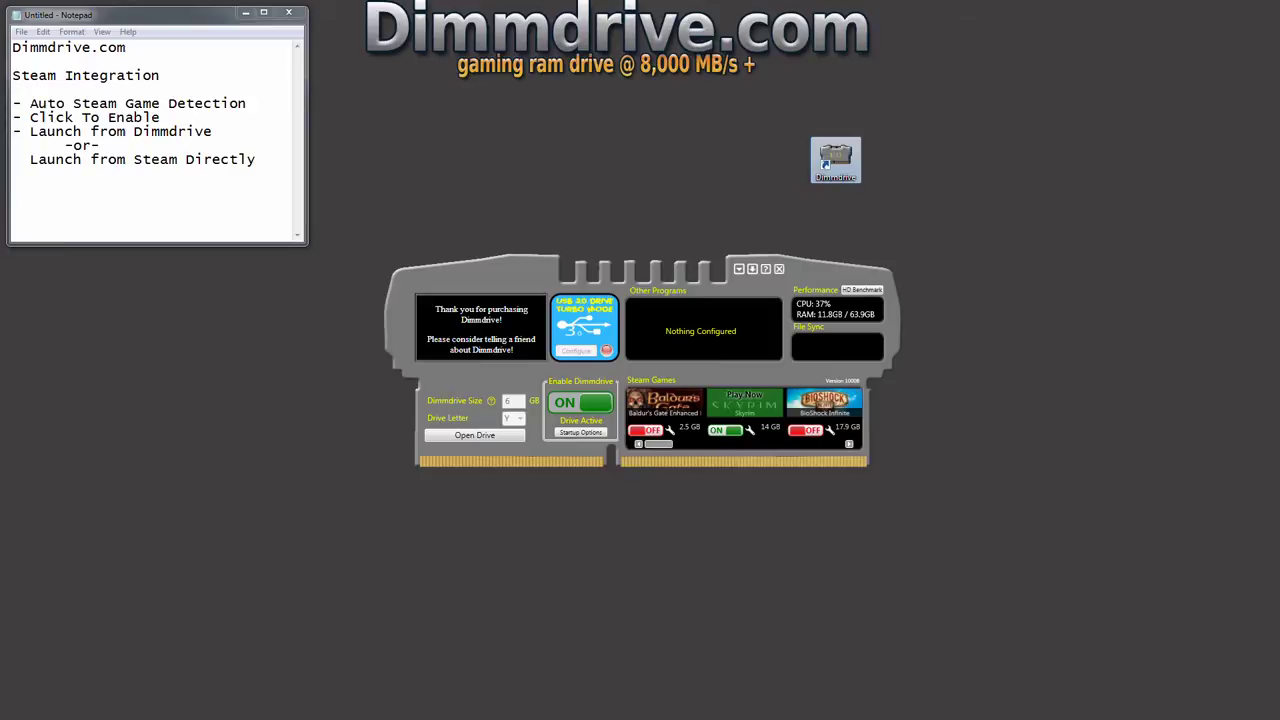
# Open the F:\Steam\SteamApps\common\Skyrim\Data folder in Explorer
pyautogui.doubleClick(835, 160)
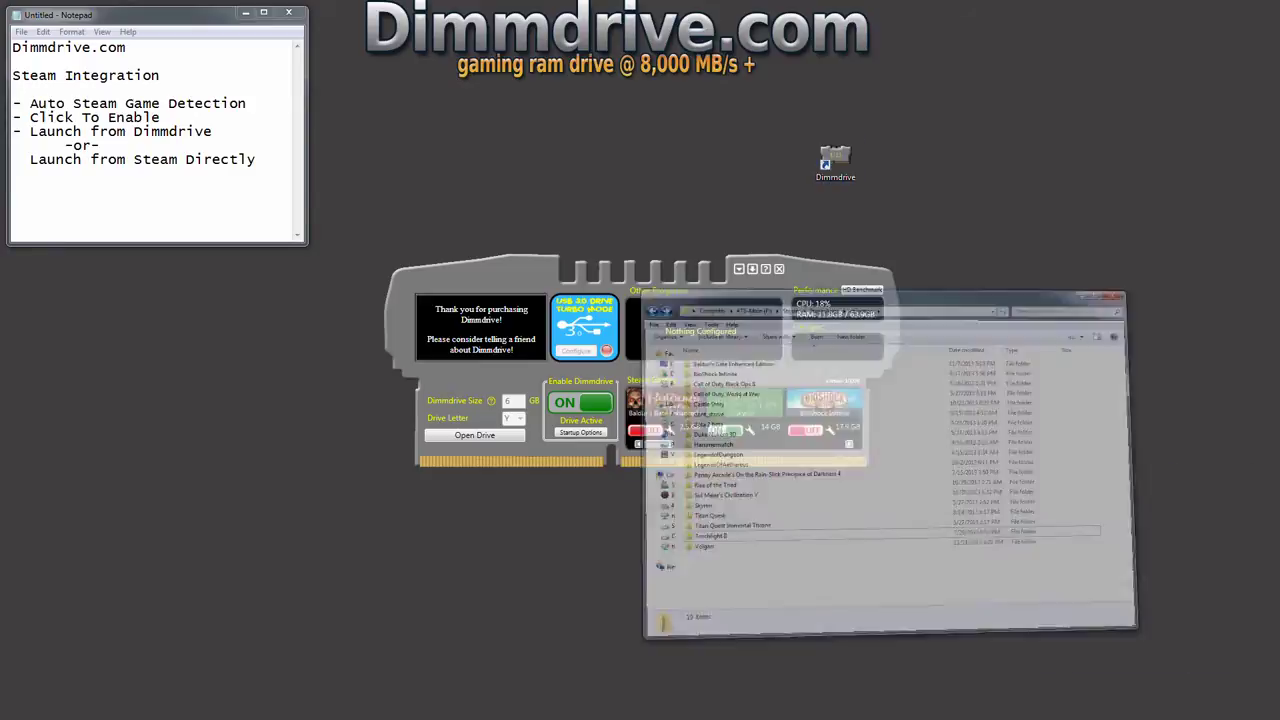
pyautogui.doubleClick(419, 441)
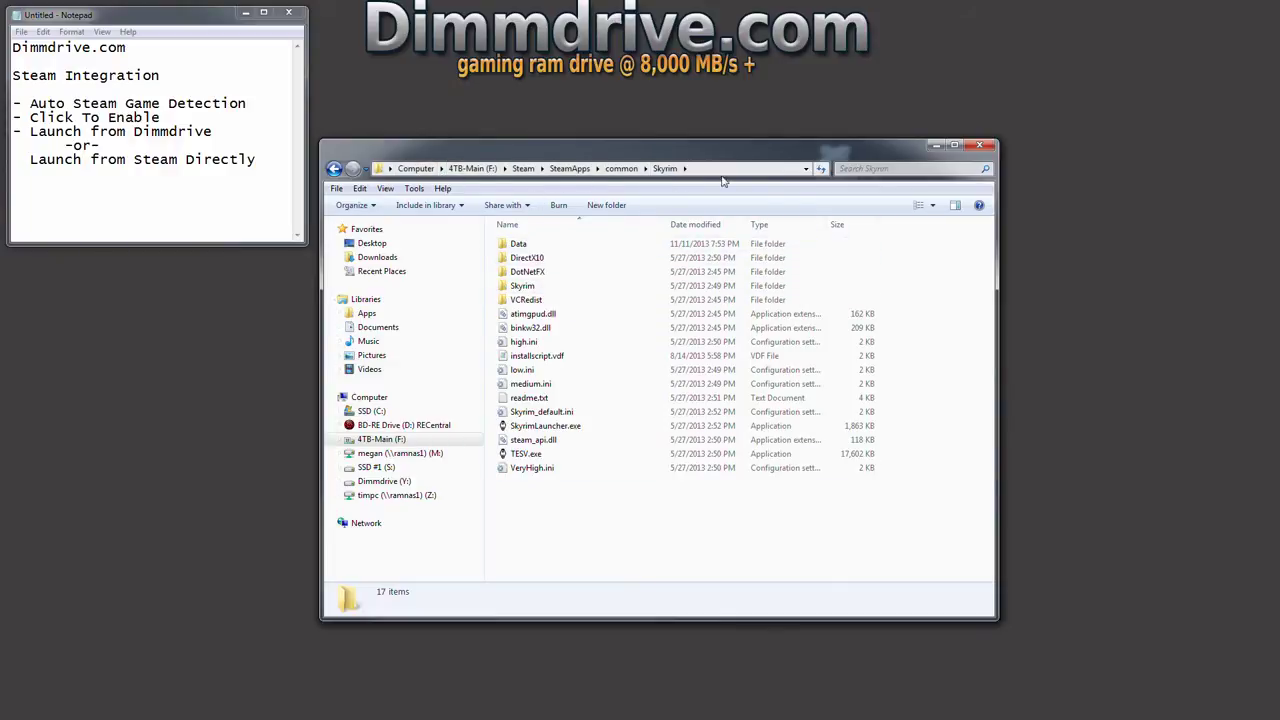
pyautogui.doubleClick(516, 246)
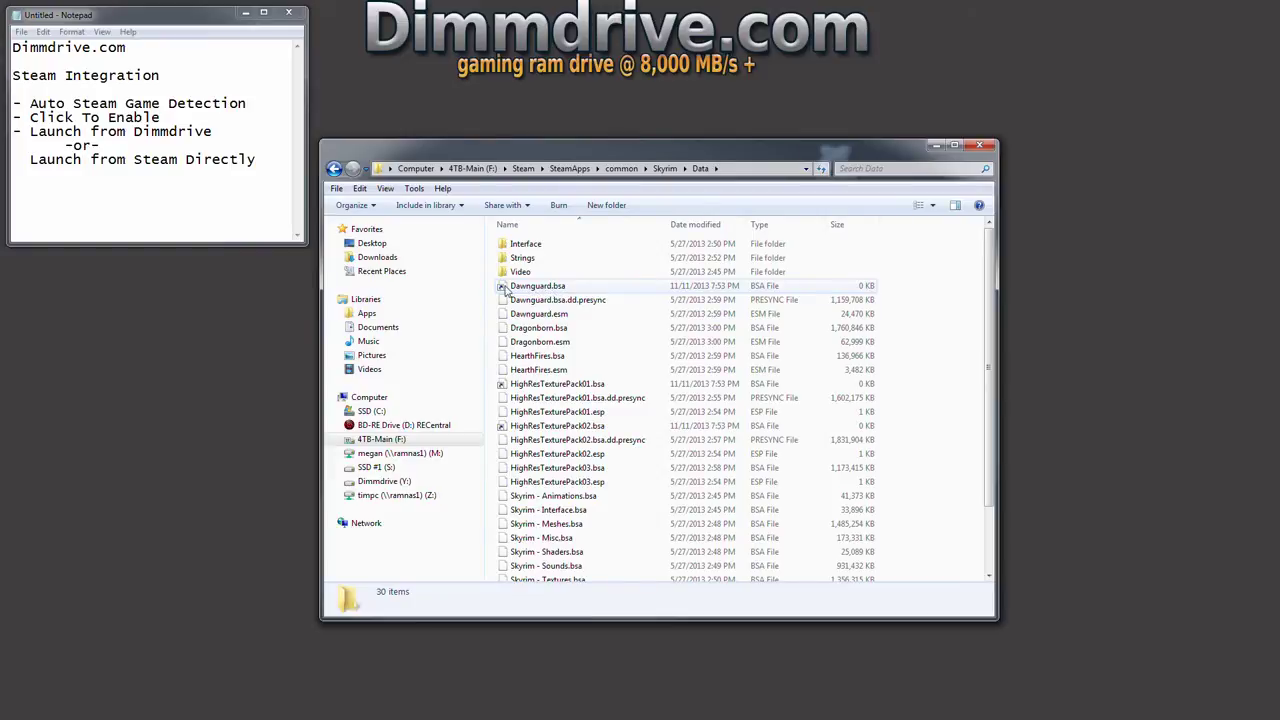
# View Dawnguard.bsa's Properties to check its RAM-drive shortcut target, then cancel
pyautogui.rightClick(535, 291)
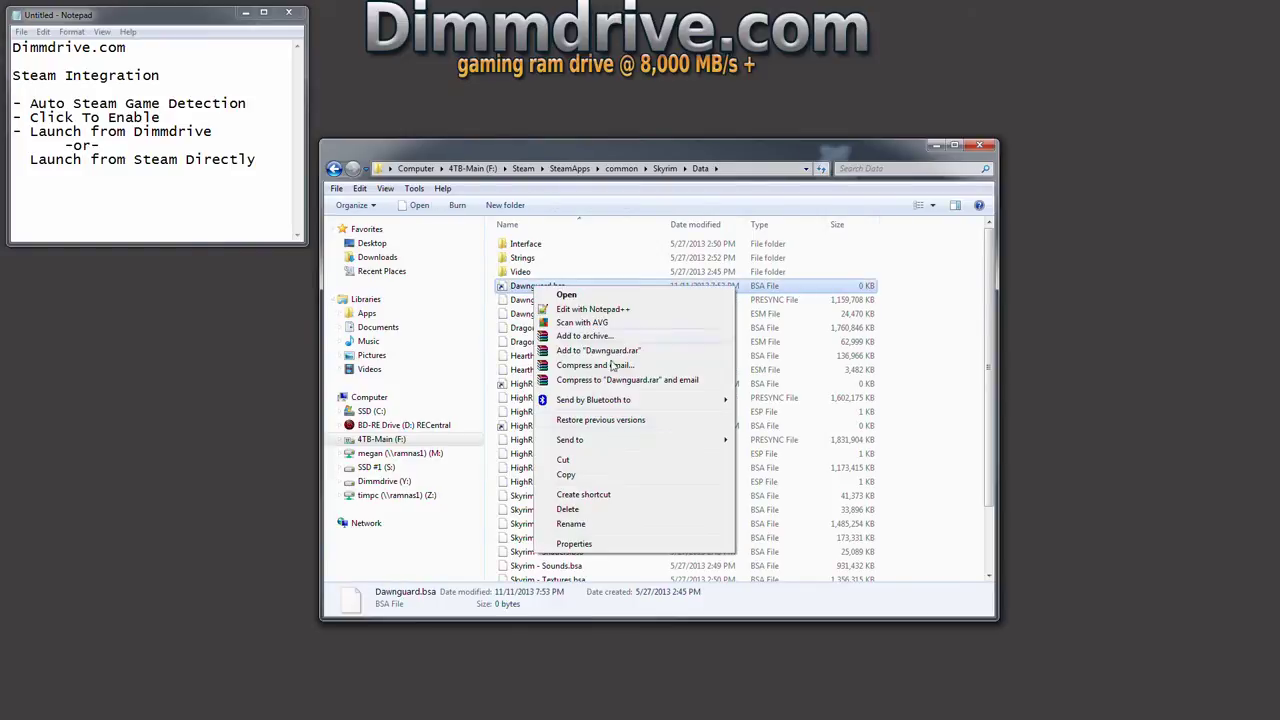
pyautogui.click(580, 548)
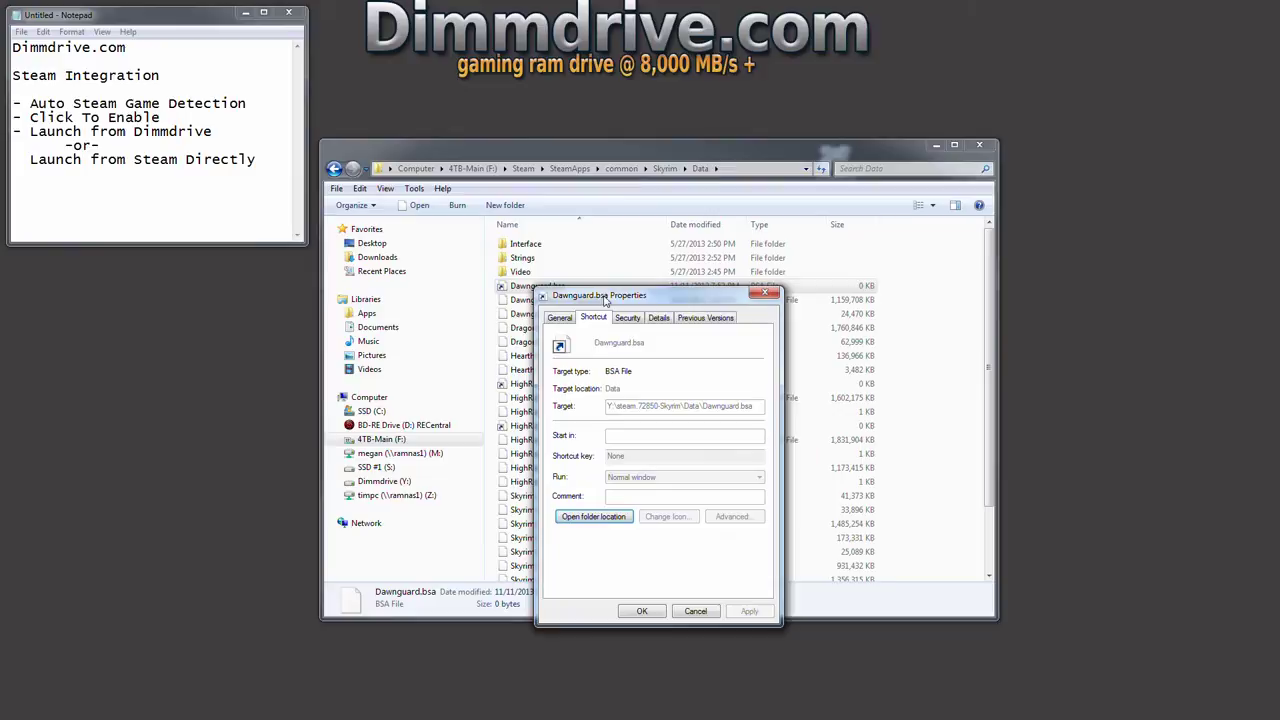
pyautogui.moveTo(608, 300); pyautogui.dragTo(550, 310)
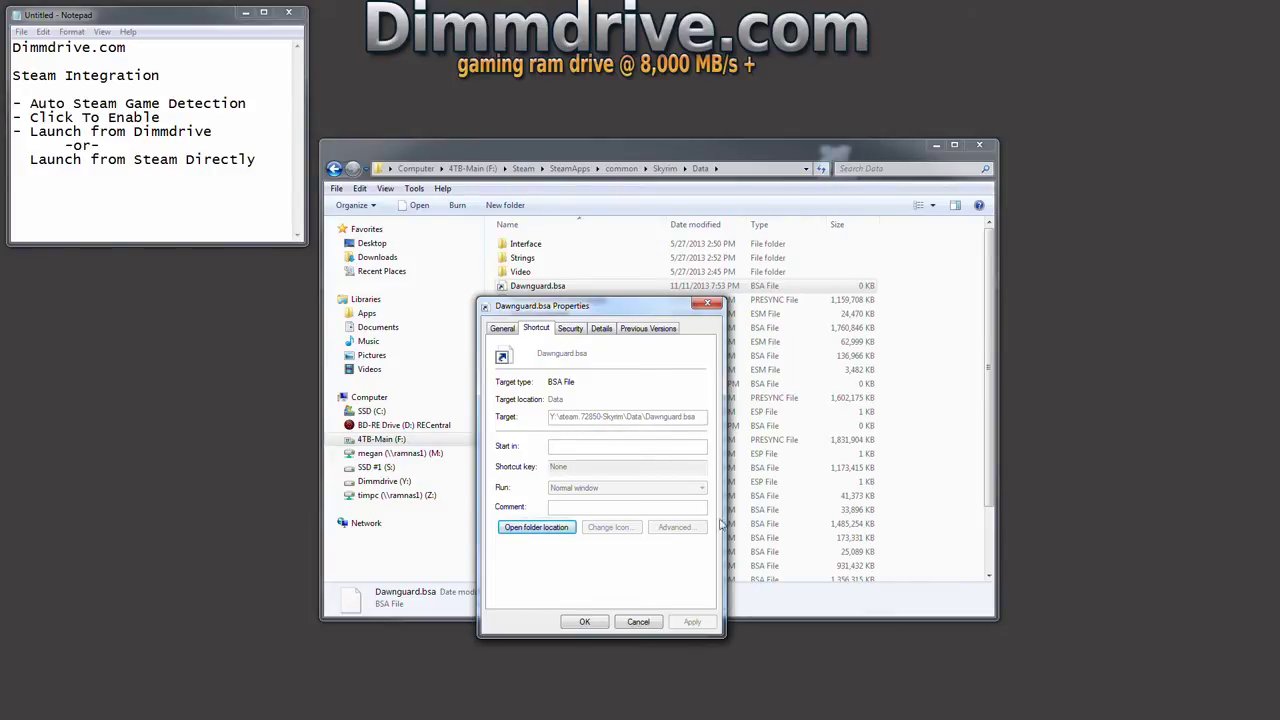
pyautogui.click(640, 619)
pyautogui.moveTo(816, 140); pyautogui.dragTo(805, 348)
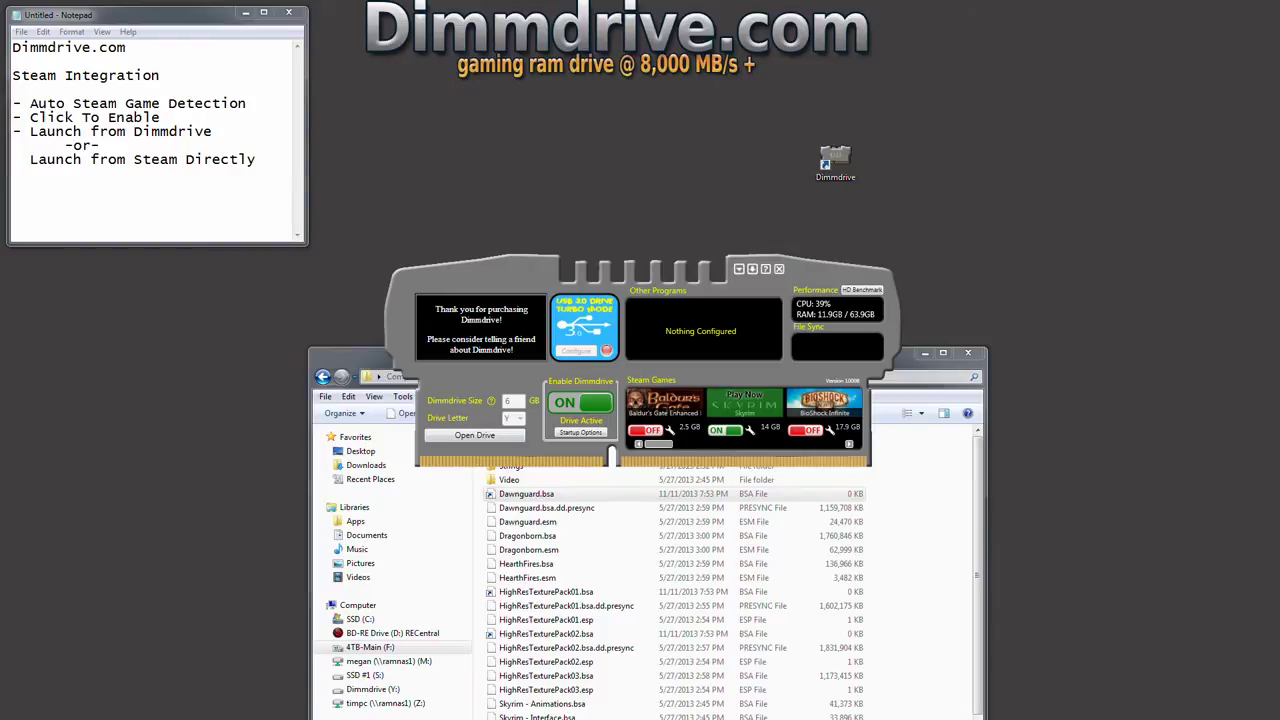
# Open the Y: RAM drive's steam.72850-Skyrim\Data folder and select its three .bsa files
pyautogui.click(475, 435)
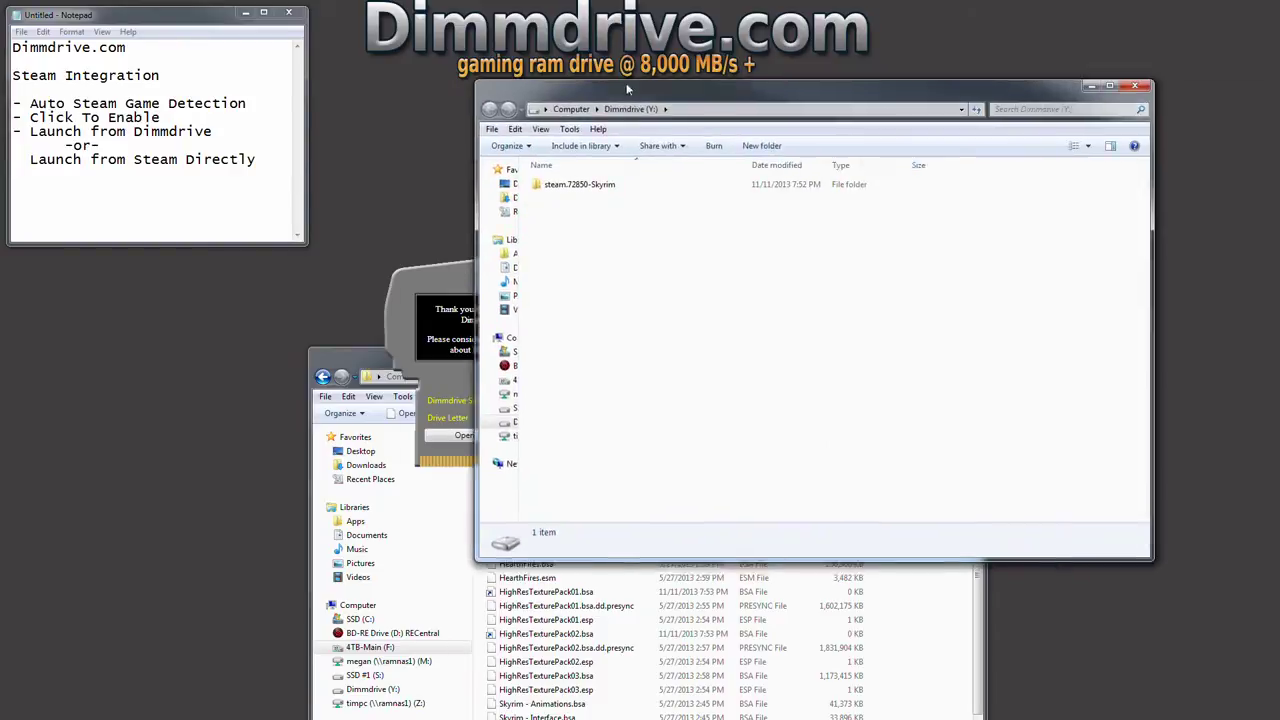
pyautogui.moveTo(670, 80); pyautogui.dragTo(560, 124)
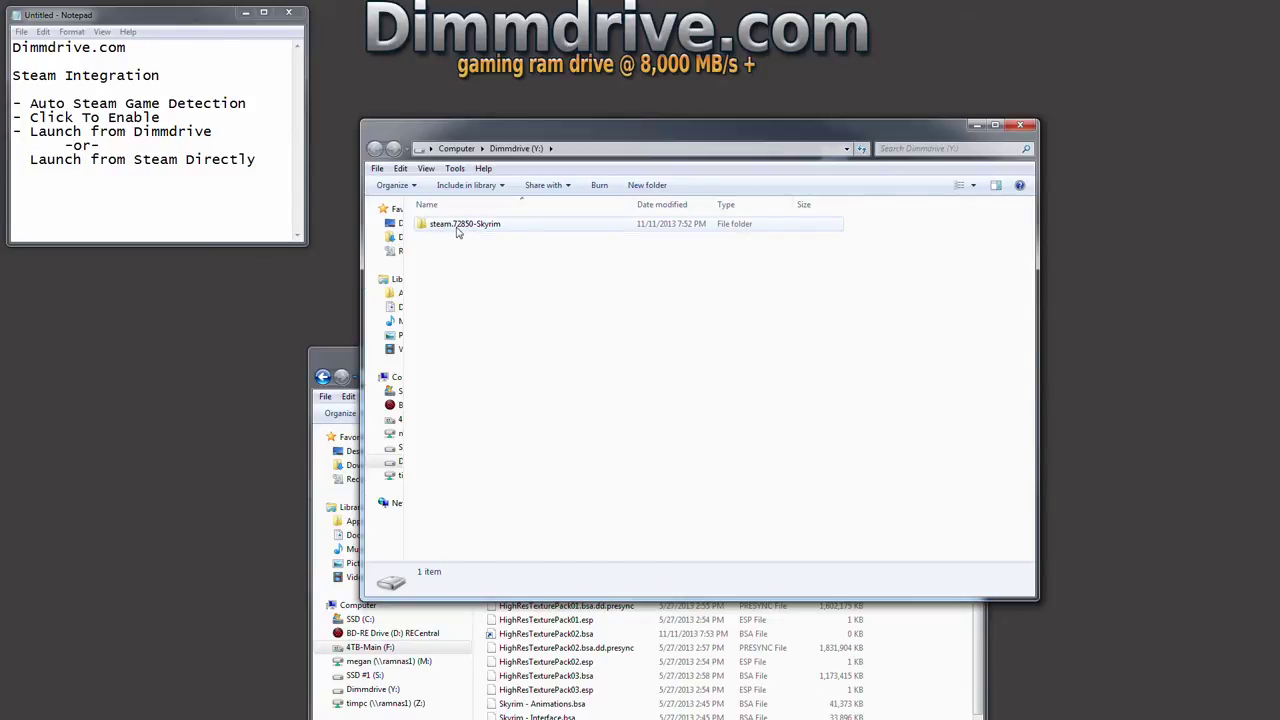
pyautogui.doubleClick(486, 230)
pyautogui.doubleClick(488, 232)
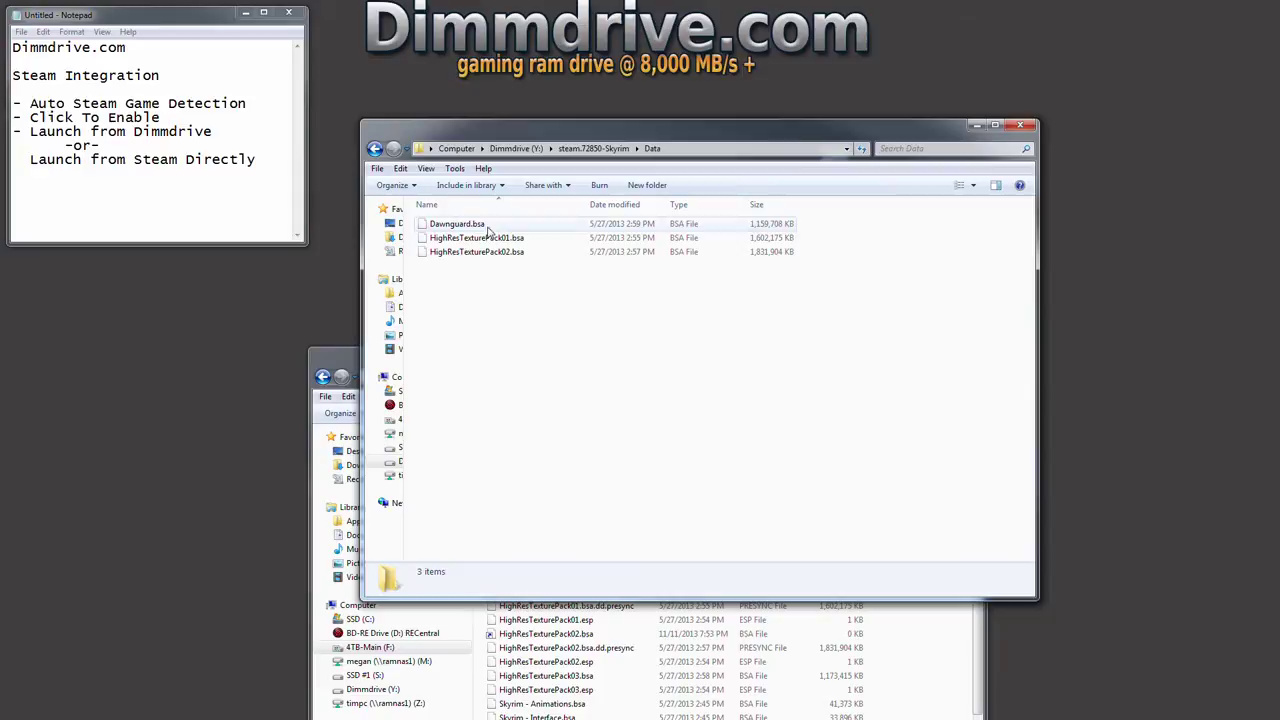
pyautogui.moveTo(569, 334); pyautogui.dragTo(440, 180)
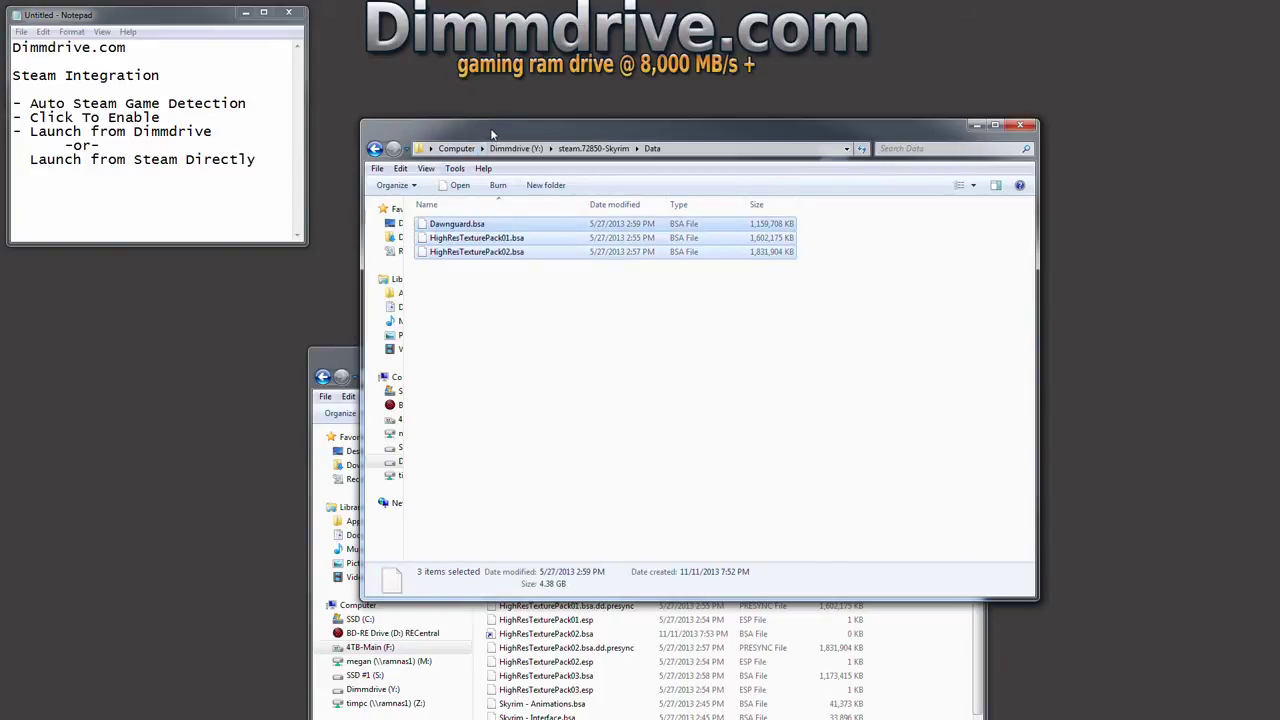
# Arrange the windows to compare the .bsa files, then close the Y: drive window
pyautogui.moveTo(460, 132); pyautogui.dragTo(675, 114)
pyautogui.moveTo(395, 314); pyautogui.dragTo(164, 341)
pyautogui.click(720, 277)
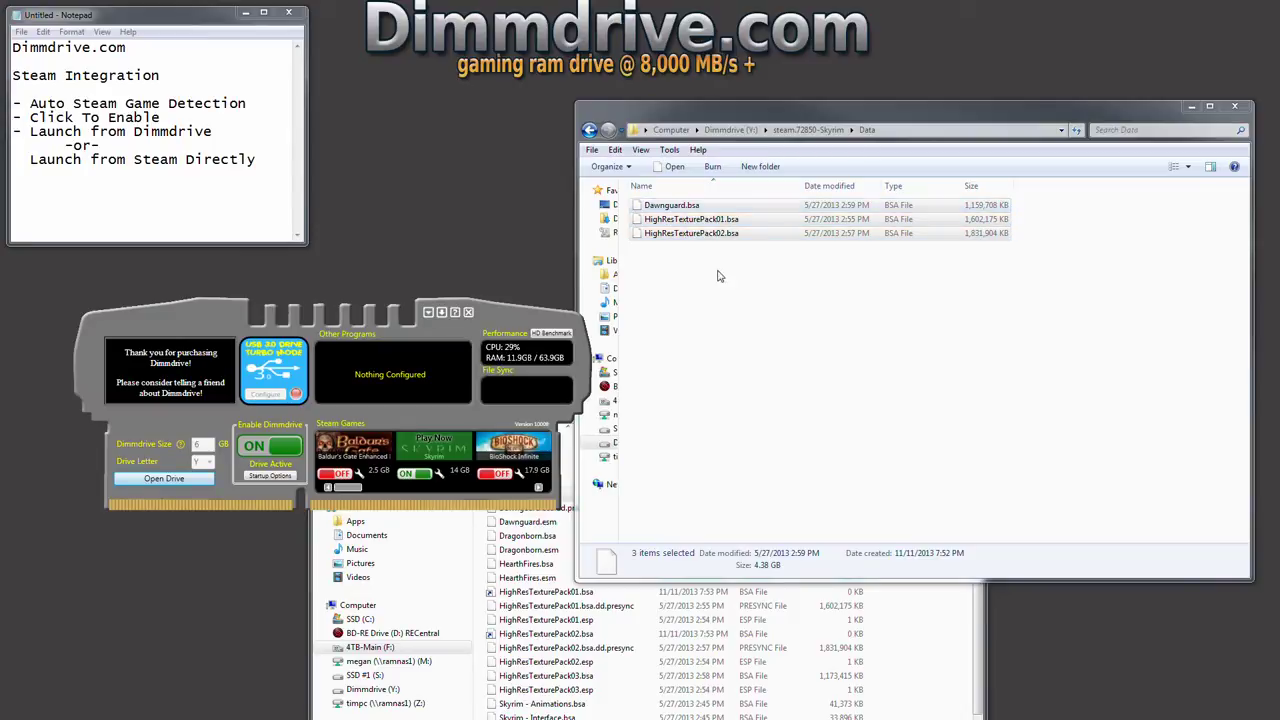
pyautogui.moveTo(572, 128); pyautogui.dragTo(640, 128)
pyautogui.moveTo(814, 330); pyautogui.dragTo(856, 367)
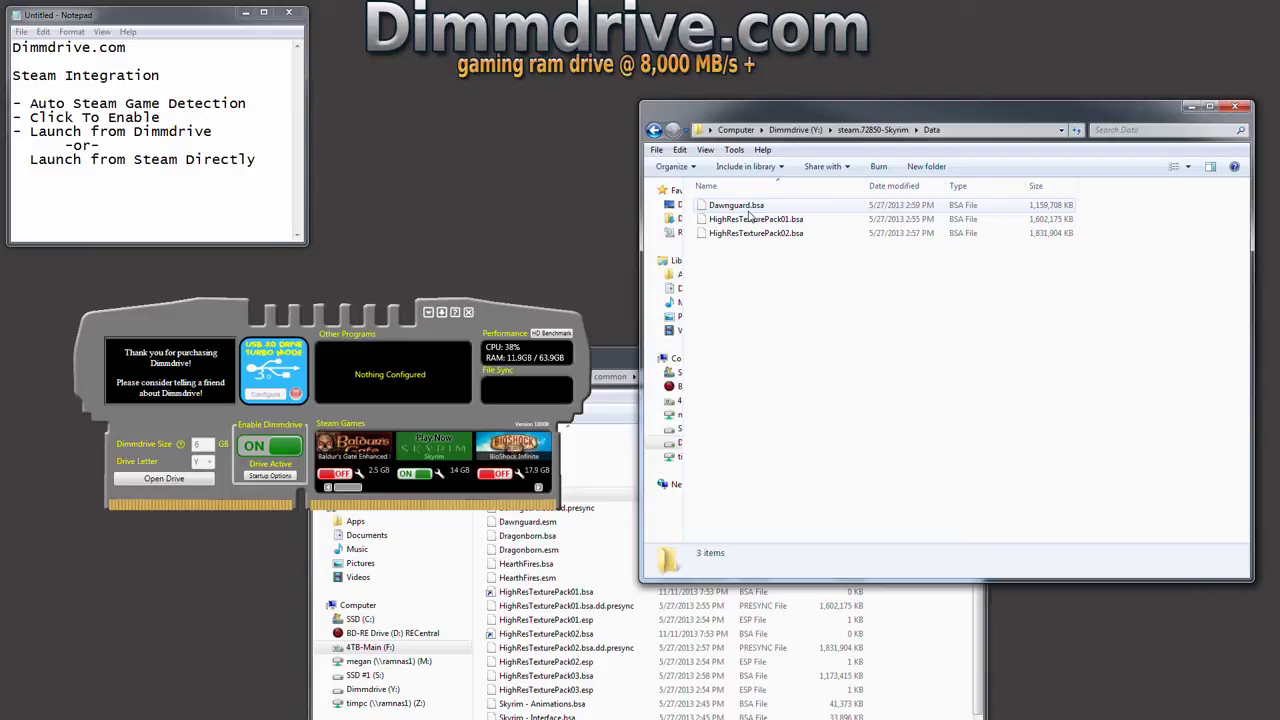
pyautogui.click(1235, 106)
pyautogui.click(818, 356)
# Minimize the Skyrim Data window and switch the Dimmdrive RAM drive off
pyautogui.click(922, 353)
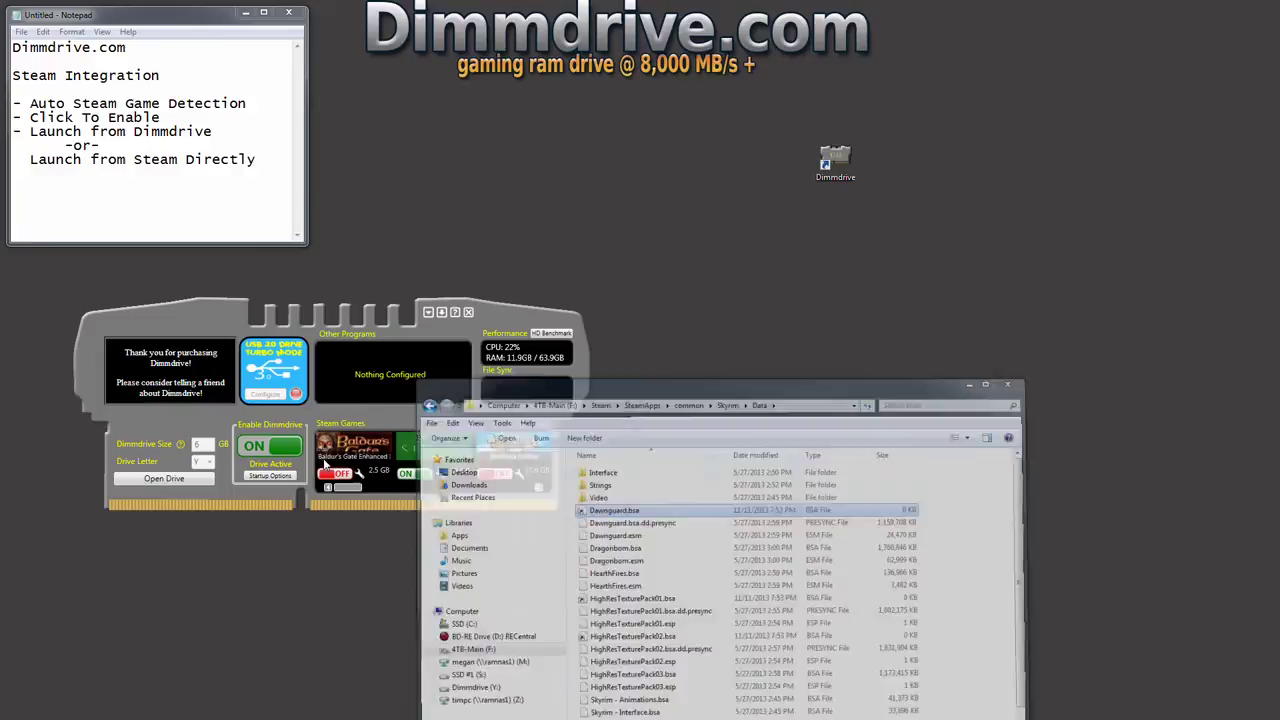
pyautogui.click(262, 447)
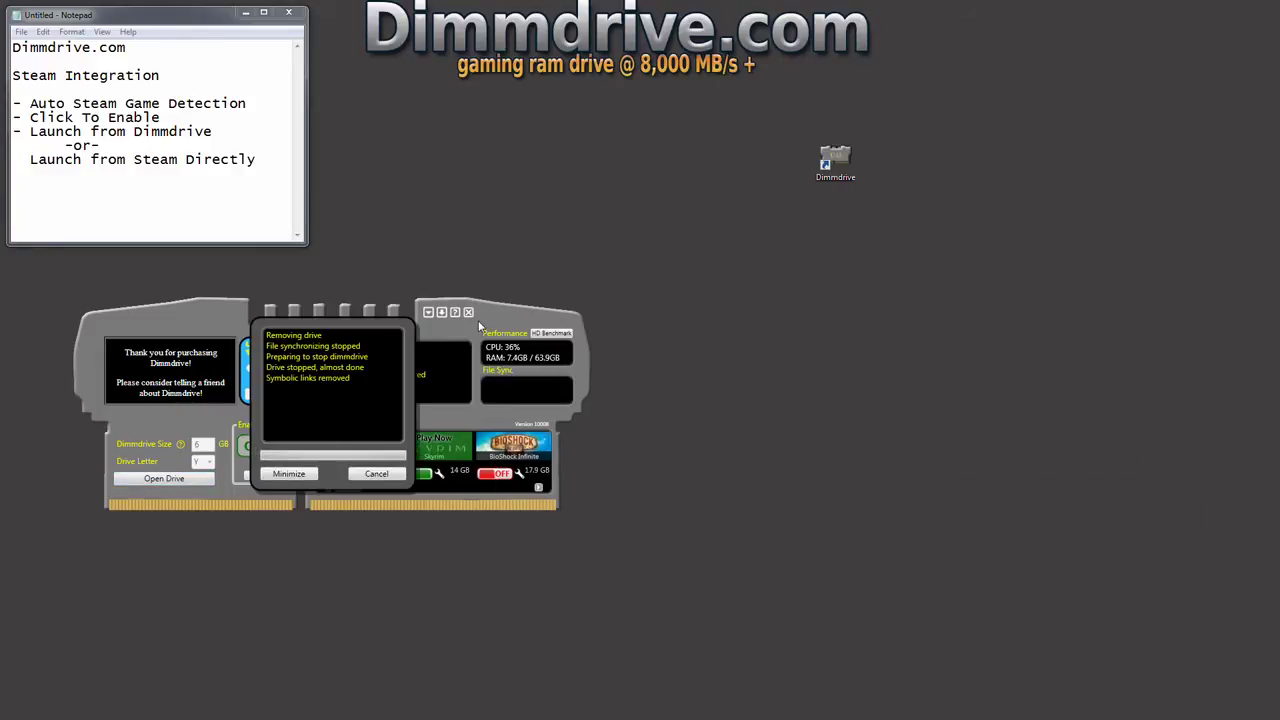
pyautogui.moveTo(478, 320); pyautogui.dragTo(768, 275)
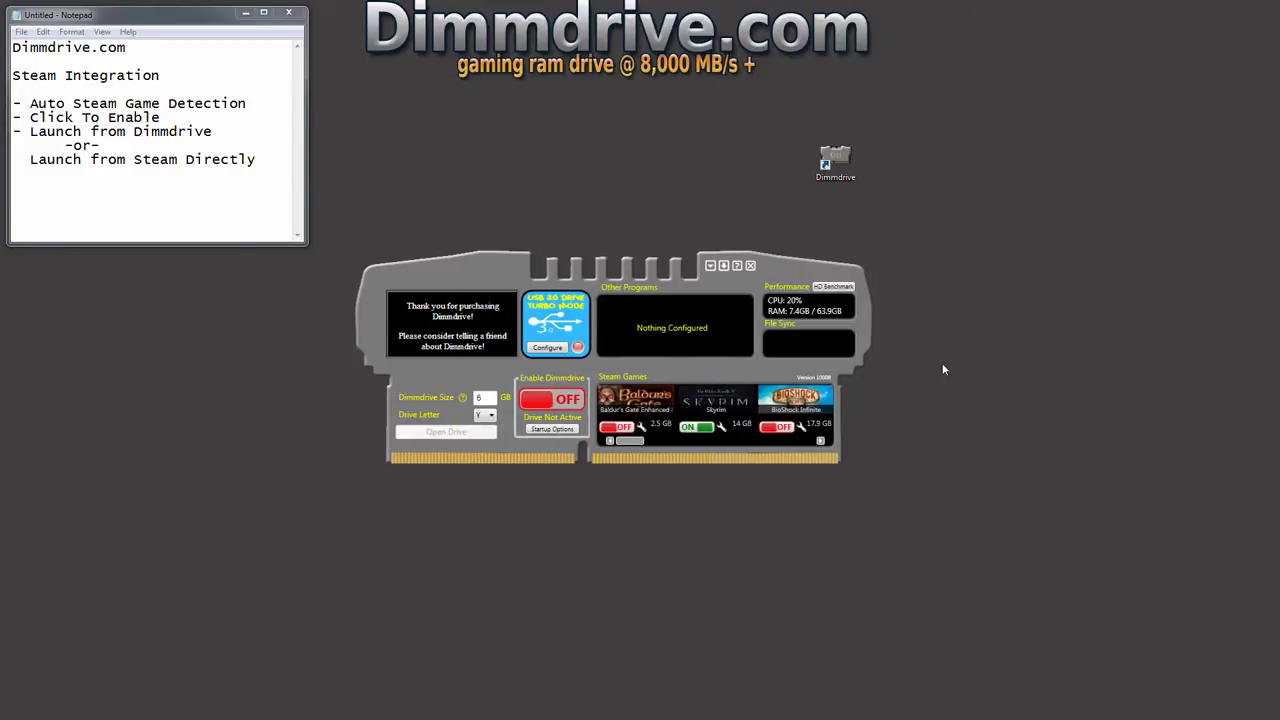
# Switch Skyrim off and Torchlight II (1.9 GB) on for the RAM drive
pyautogui.moveTo(628, 441); pyautogui.dragTo(810, 450)
pyautogui.click(695, 428)
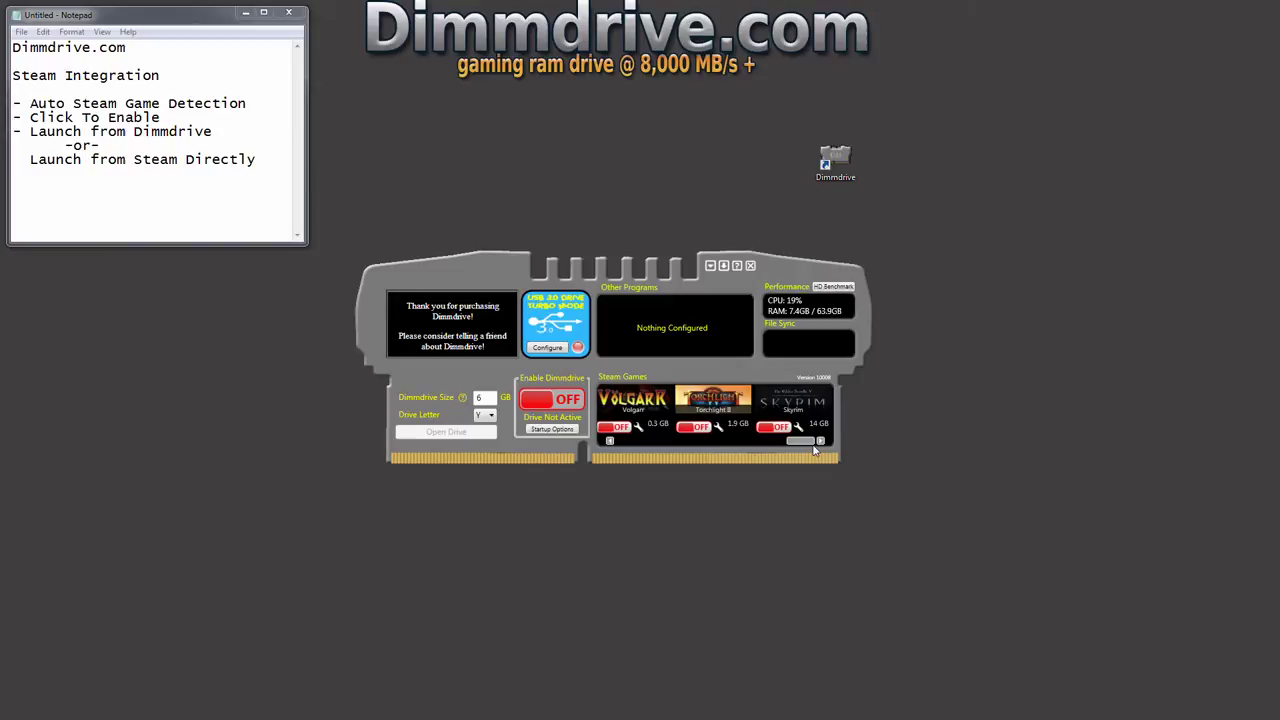
pyautogui.click(697, 428)
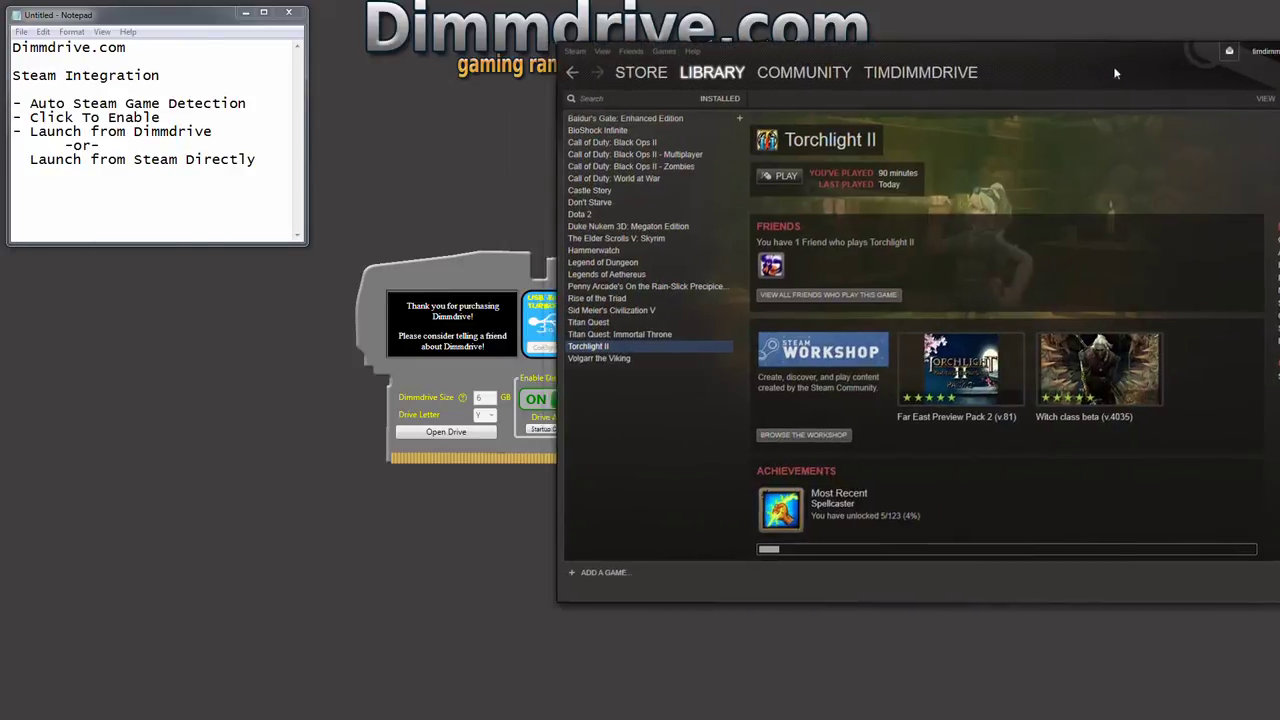
pyautogui.moveTo(1114, 56); pyautogui.dragTo(812, 82)
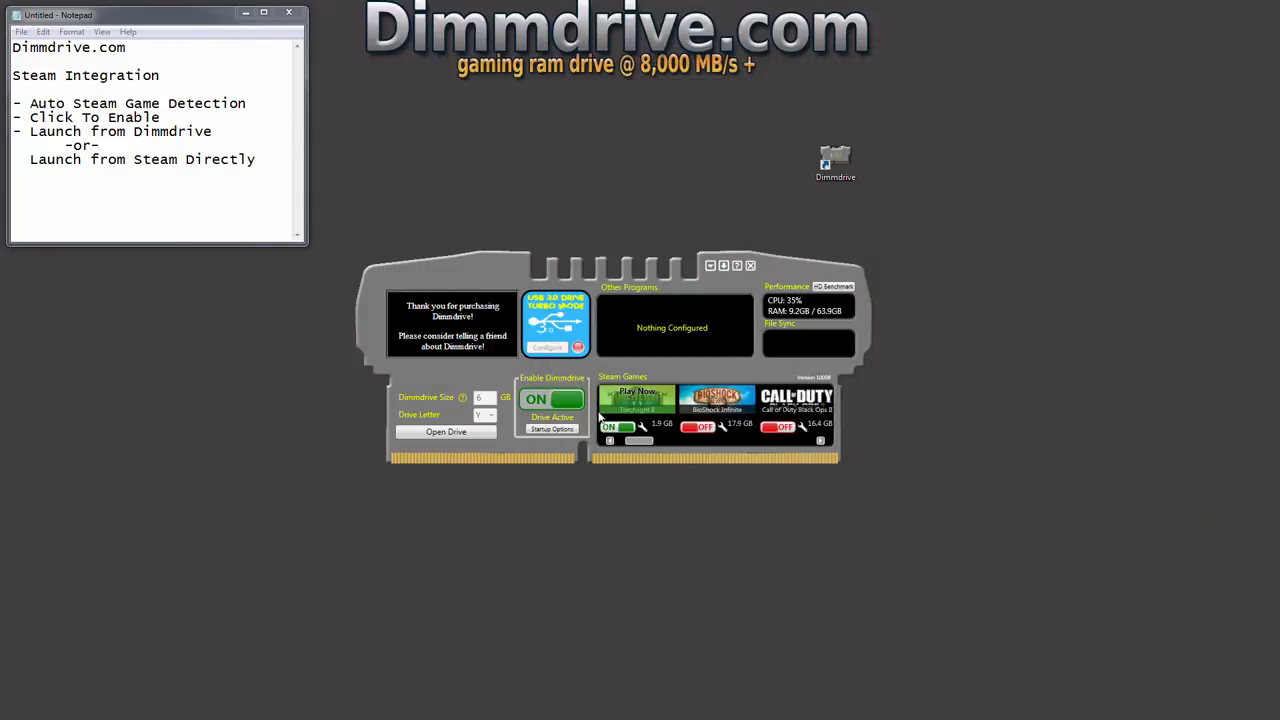
pyautogui.moveTo(490, 268); pyautogui.dragTo(466, 355)
pyautogui.moveTo(1279, 320); pyautogui.dragTo(1012, 322)
pyautogui.moveTo(1094, 394); pyautogui.dragTo(937, 217)
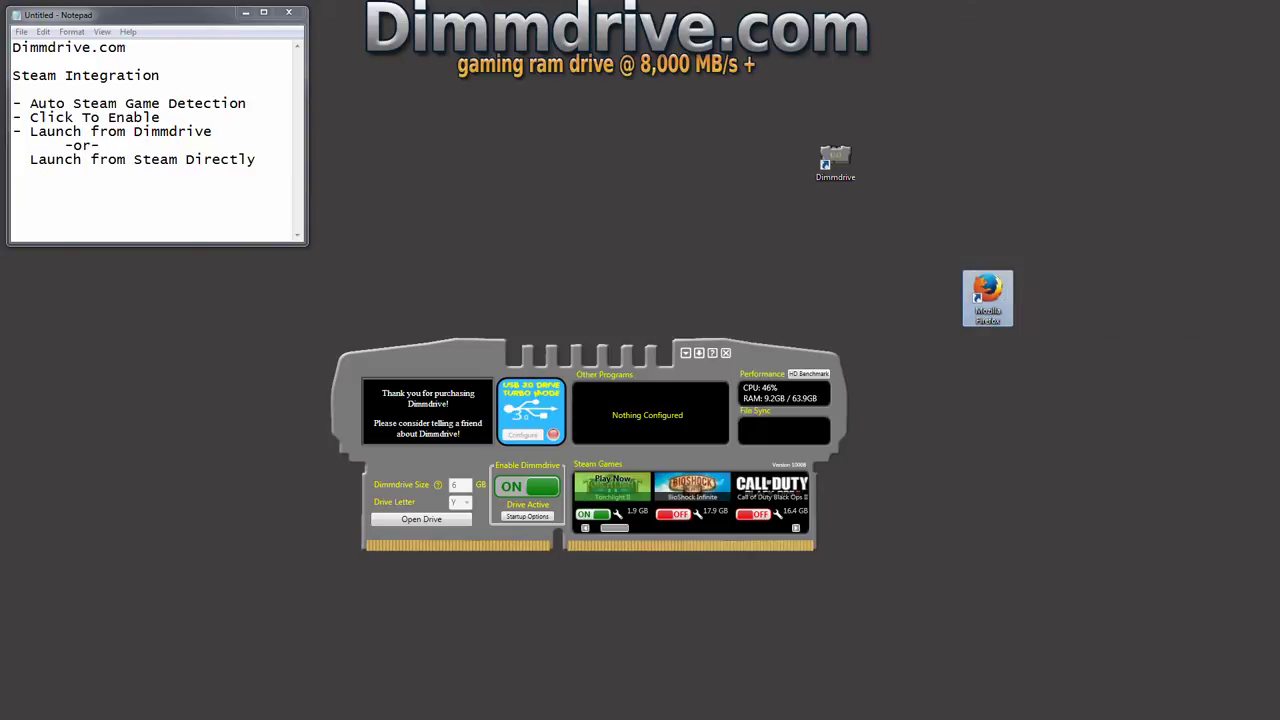
pyautogui.press('Delete')
pyautogui.moveTo(769, 369); pyautogui.dragTo(828, 260)
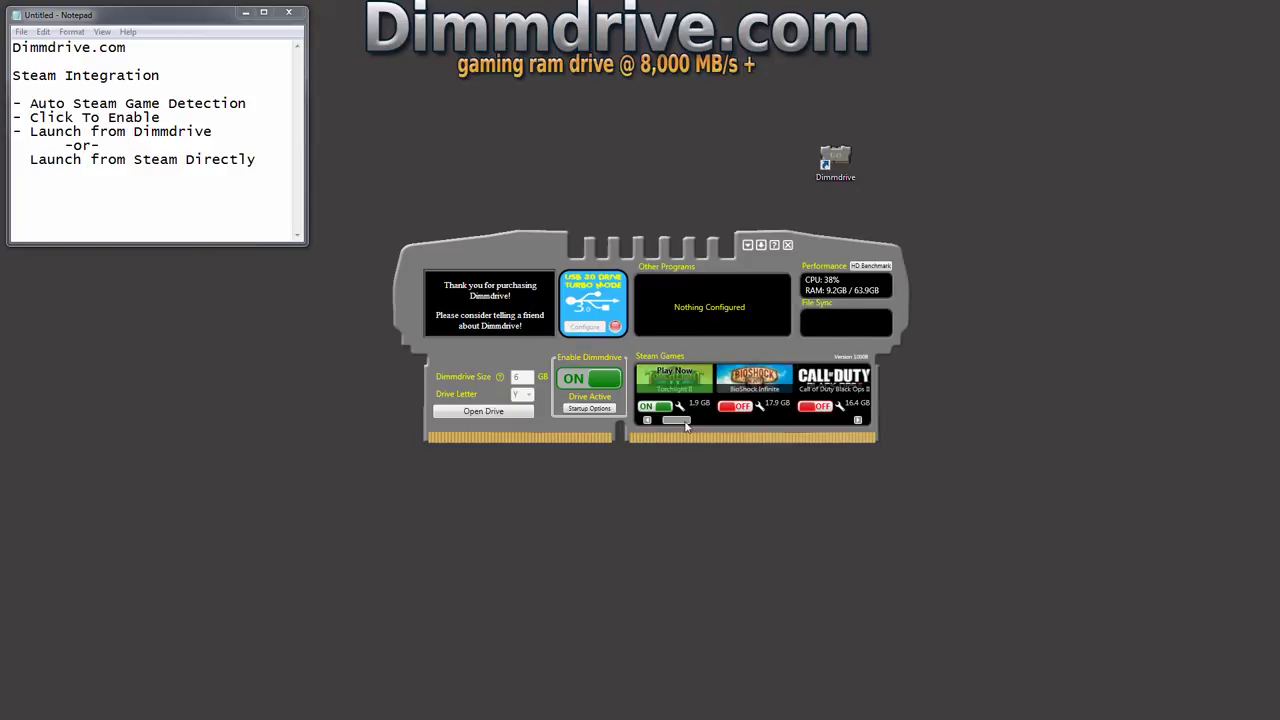
pyautogui.scroll(2, 680, 440)
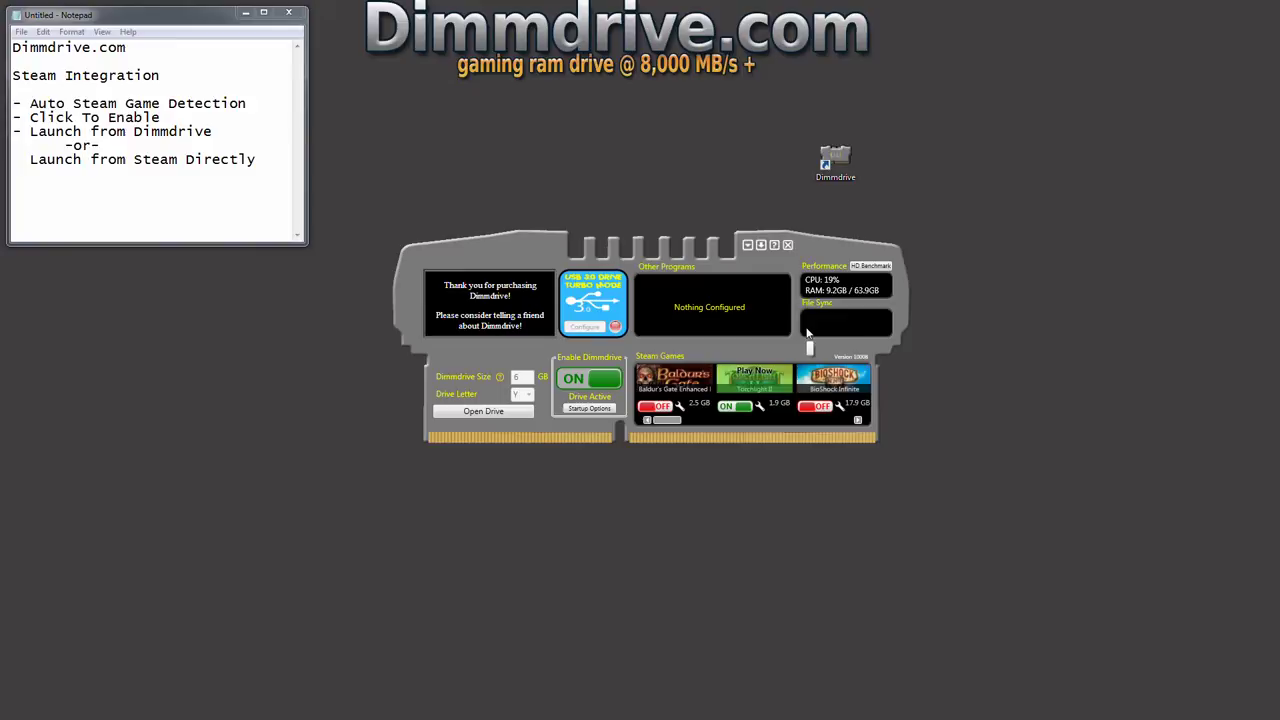
pyautogui.moveTo(971, 426); pyautogui.dragTo(930, 330)
pyautogui.scroll(-3, 669, 427)
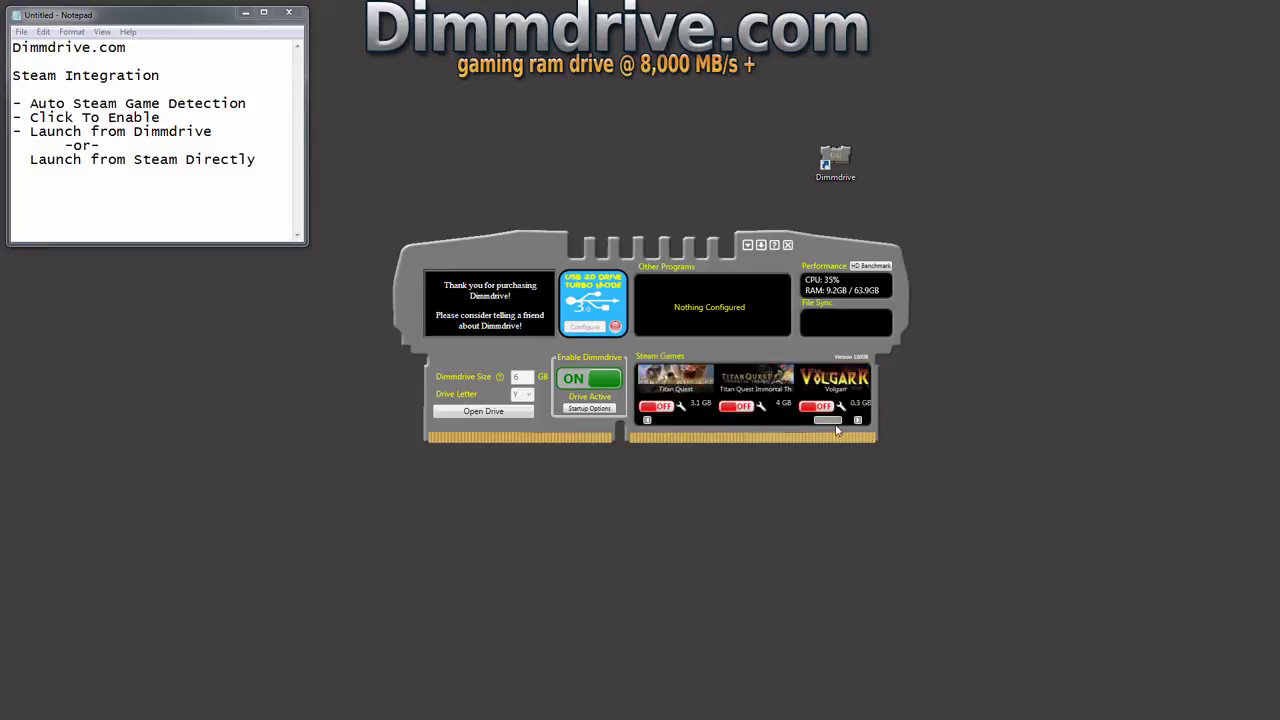
pyautogui.scroll(3, 665, 430)
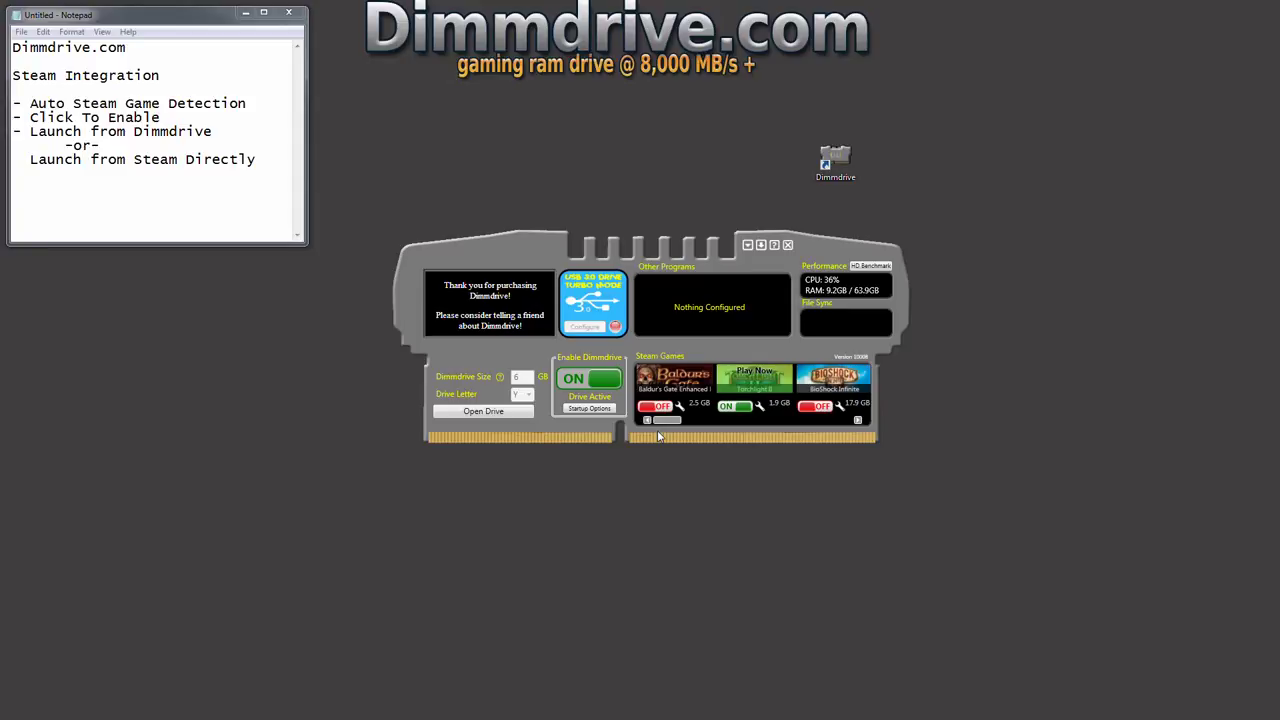
pyautogui.moveTo(828, 252); pyautogui.dragTo(808, 256)
pyautogui.moveTo(845, 156); pyautogui.dragTo(596, 155)
pyautogui.moveTo(862, 266); pyautogui.dragTo(810, 264)
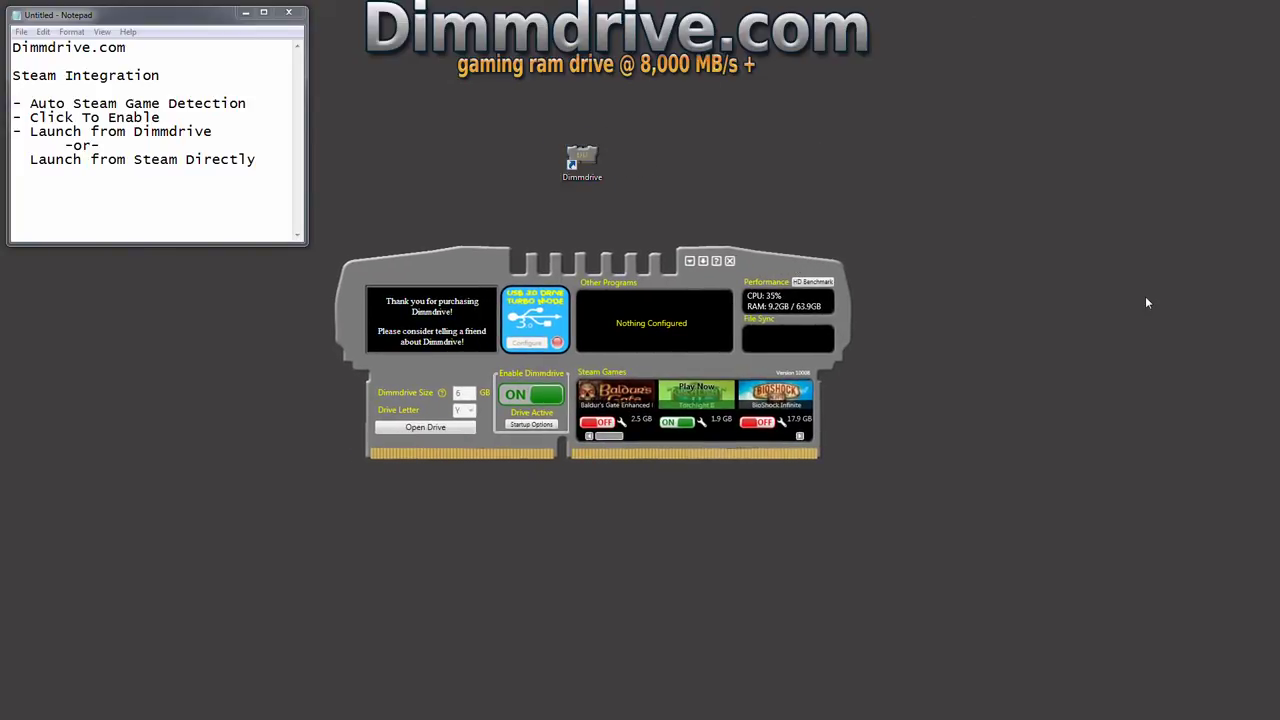